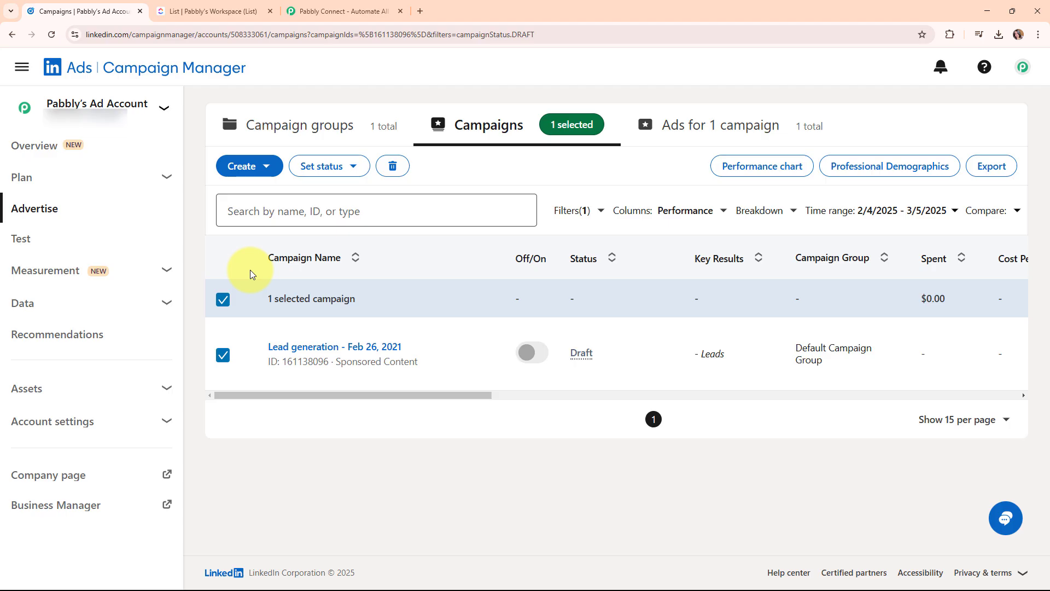
Switch to the ClickUp New Leads Details list with its Urgent test task.
click(261, 10)
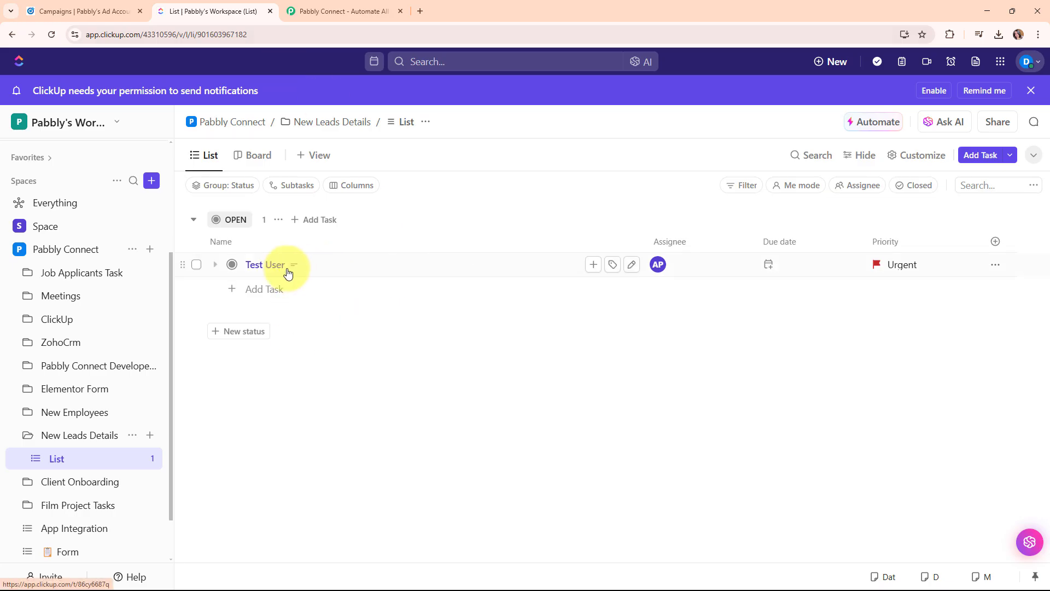
Compare the ClickUp Test User task with the LinkedIn campaigns page, then go to the Pabbly Connect site.
mouse_move(292, 272)
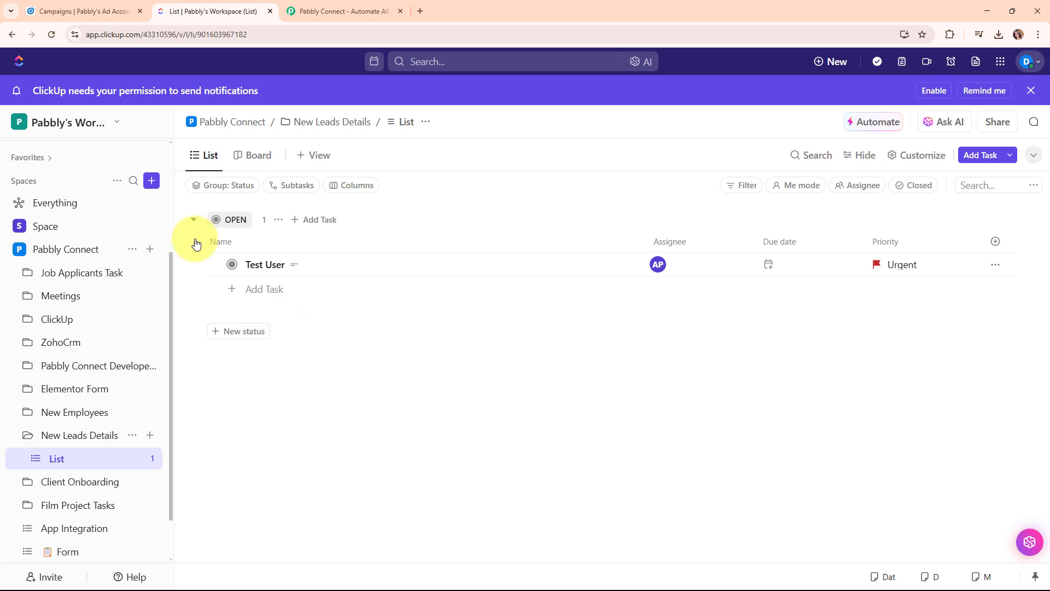
click(109, 11)
click(186, 11)
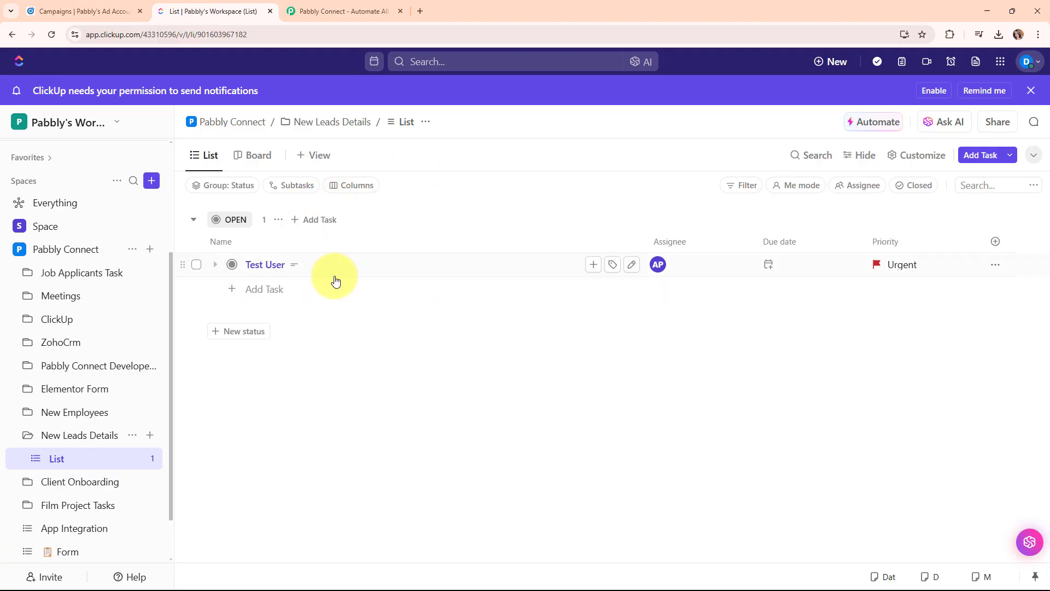
click(112, 7)
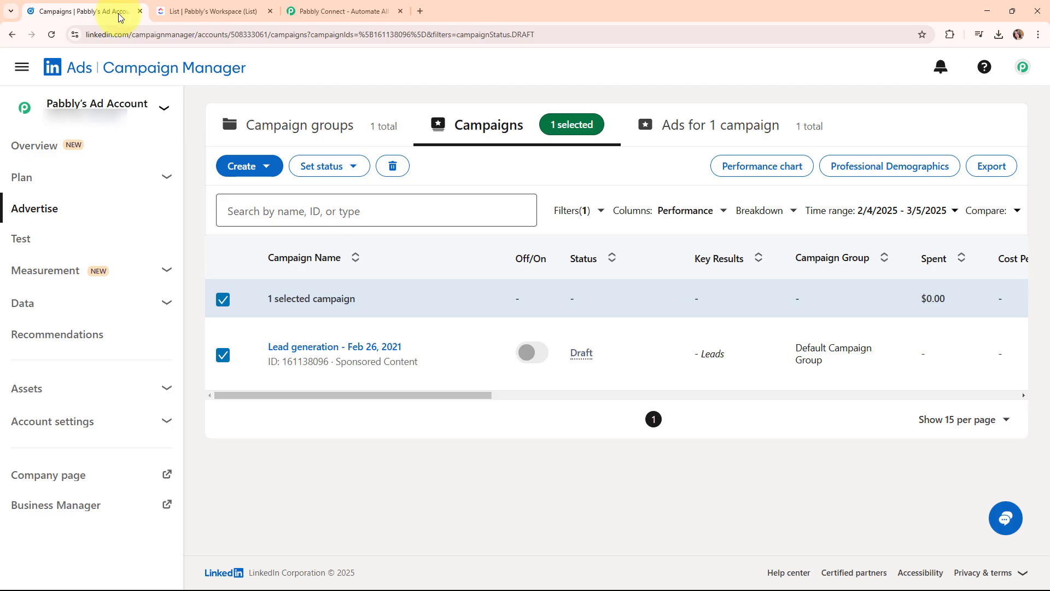
click(219, 10)
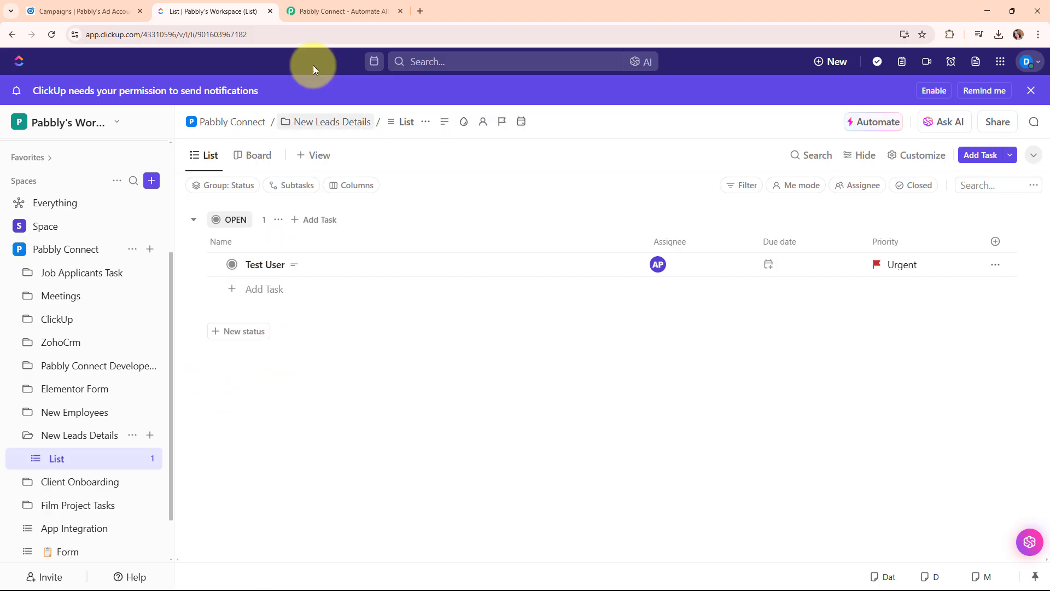
click(345, 5)
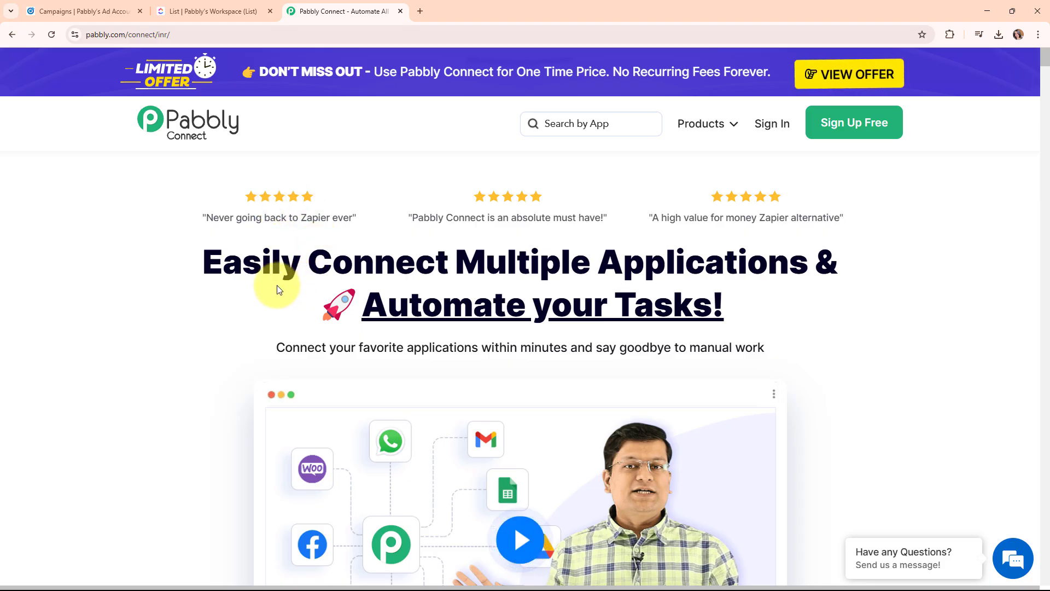
Sign in to Pabbly and launch Pabbly Connect from the All Pabbly Apps page.
click(229, 36)
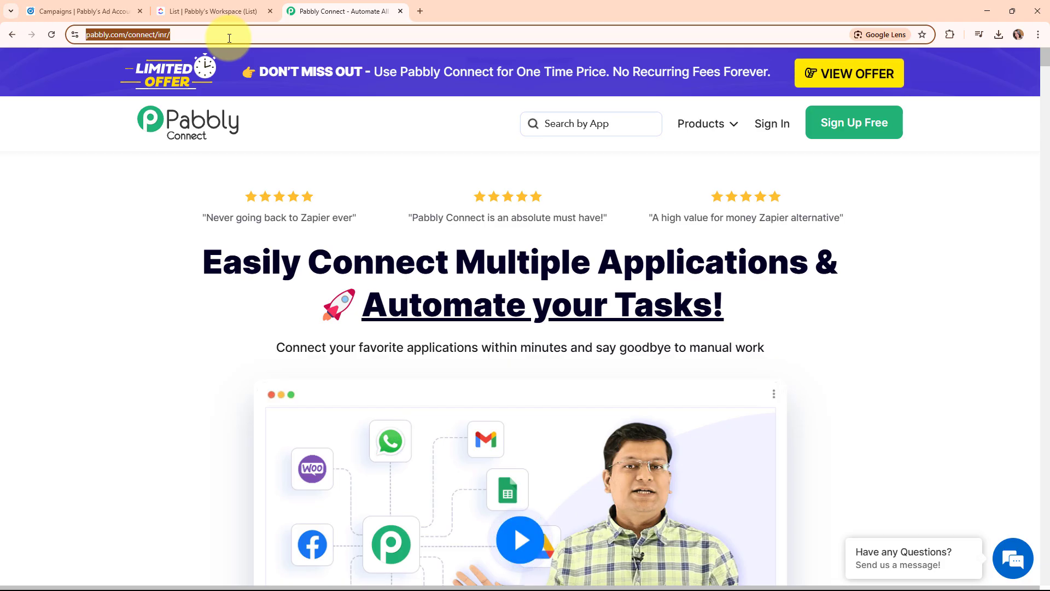
click(228, 186)
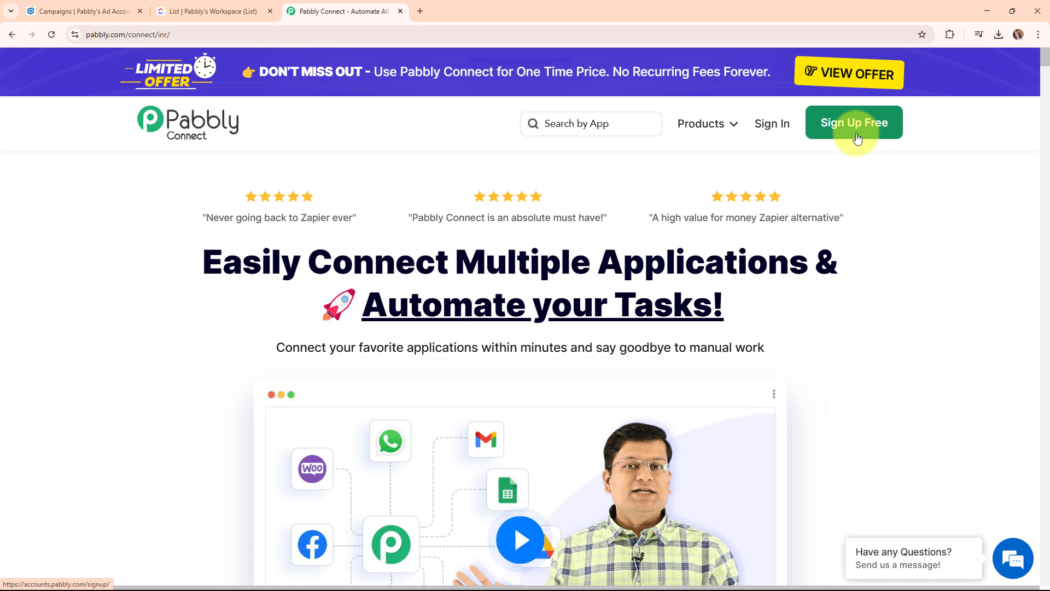
click(770, 132)
drag(88, 143, 248, 163)
click(350, 143)
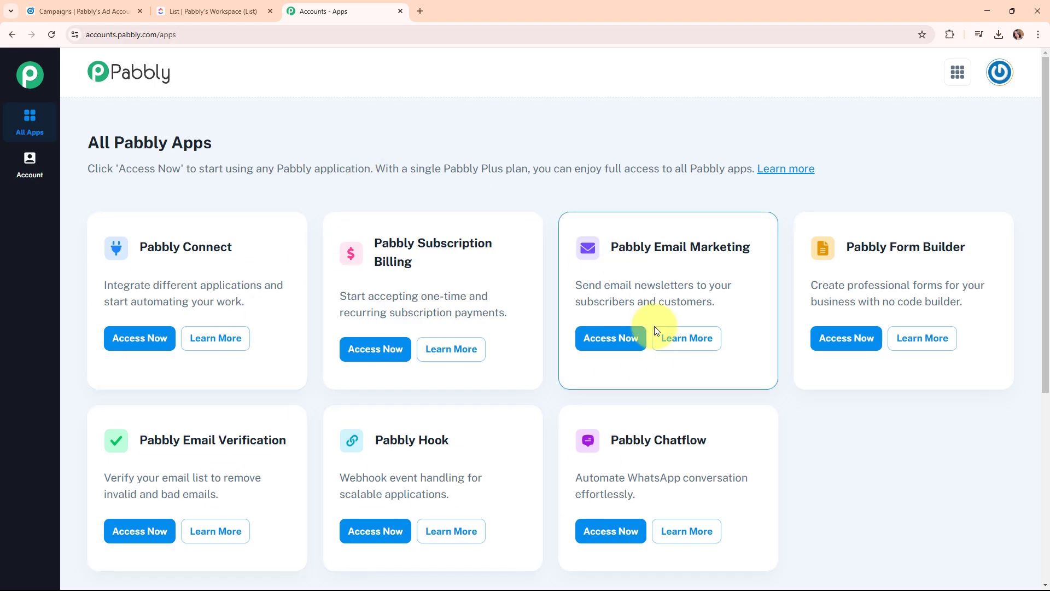
click(150, 342)
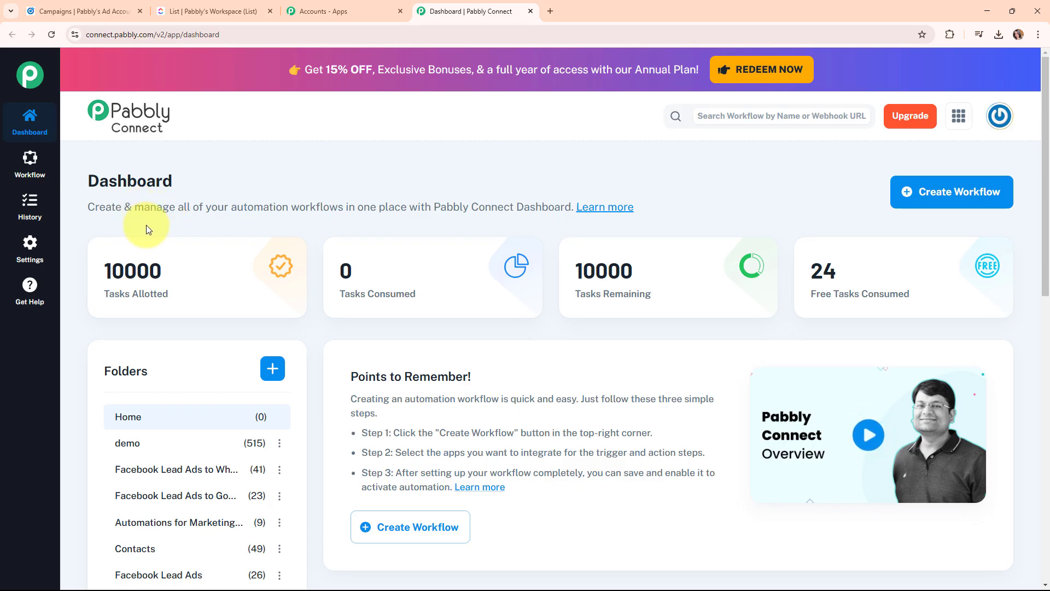
Start a new workflow named 'Create ClickUp task for LinkedIn Lead Gen Forms Leads'.
click(921, 205)
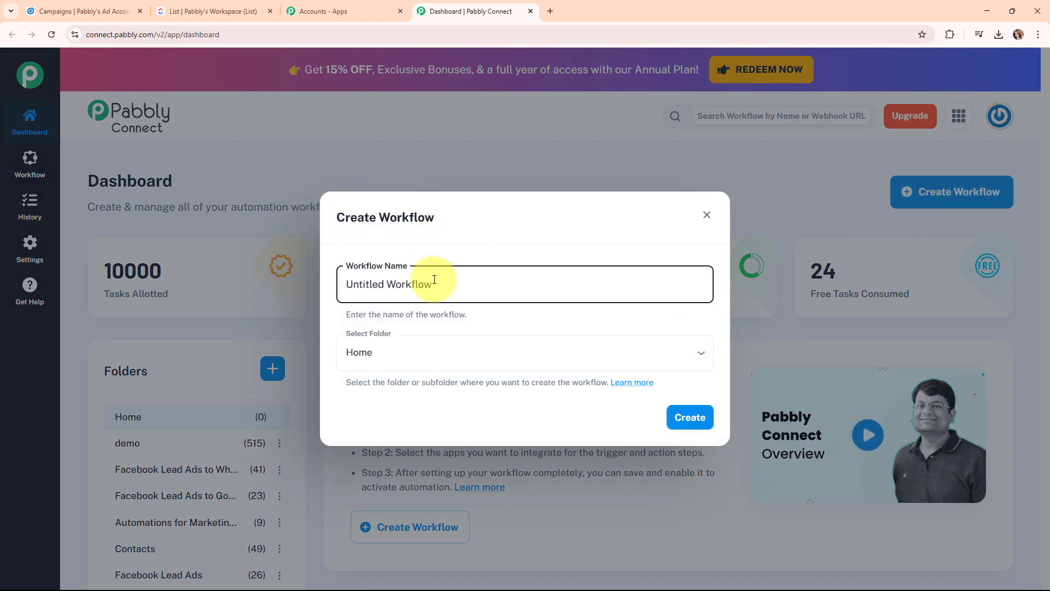
key(ctrl+a)
key(BackSpace)
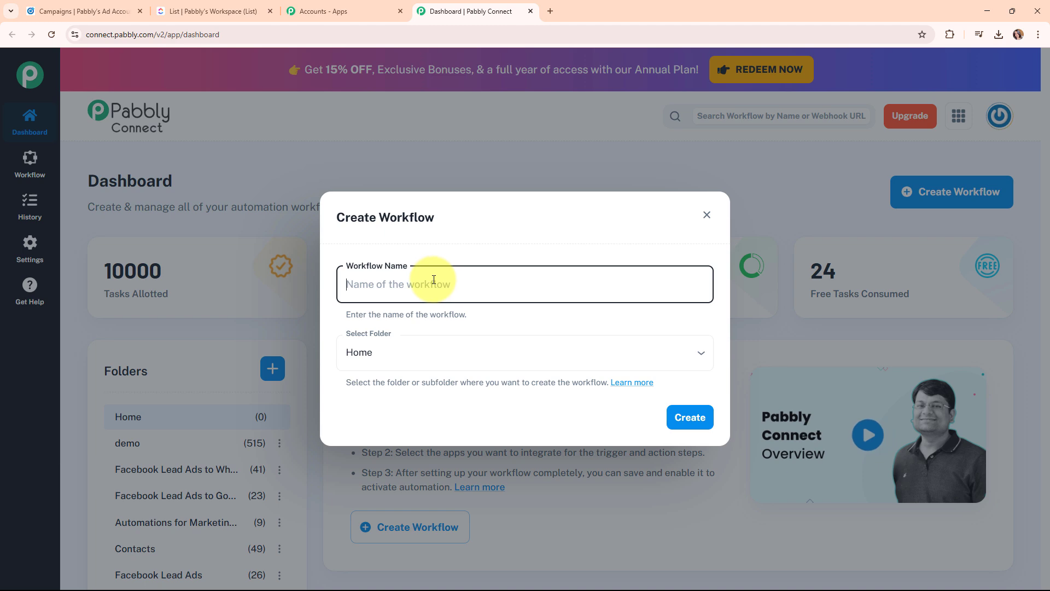
text(Create ClickUp task for LinkedIn Lead Gen Forms Leads)
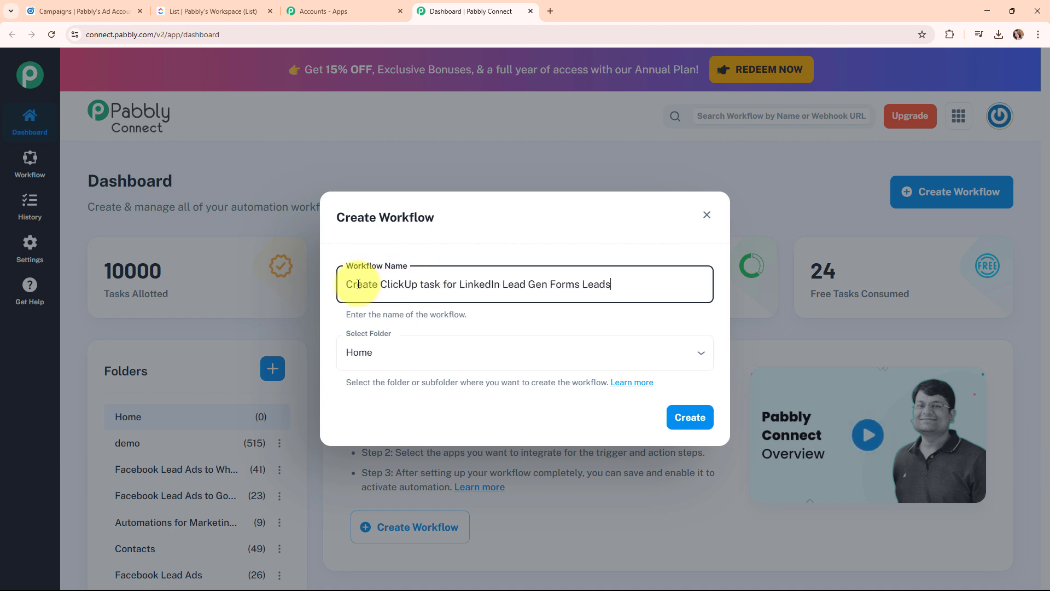
drag(334, 283, 632, 288)
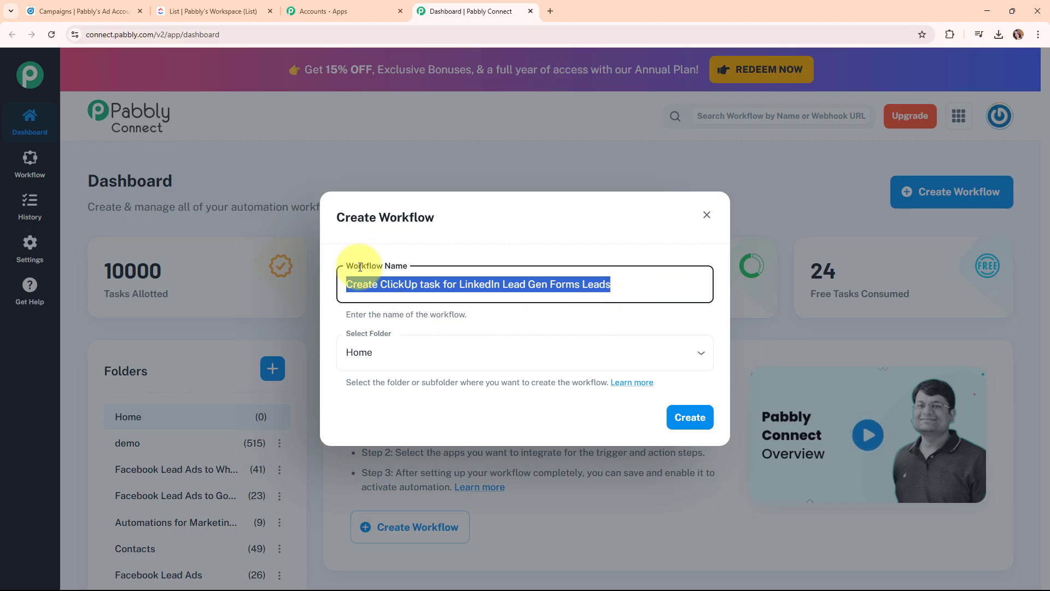
click(457, 244)
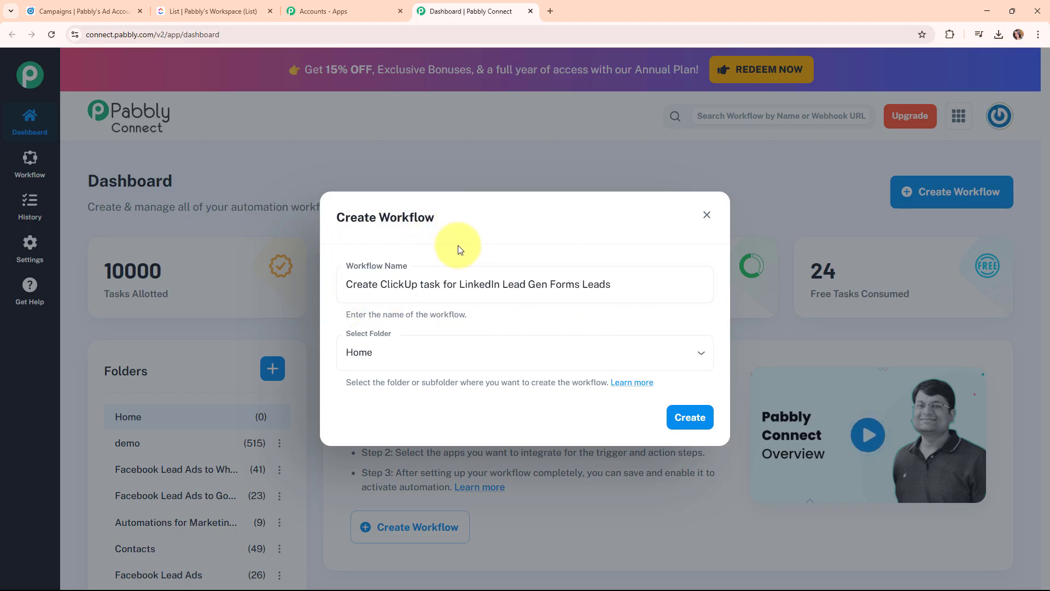
Put the workflow in the Automations folder and open the folder help link.
click(361, 346)
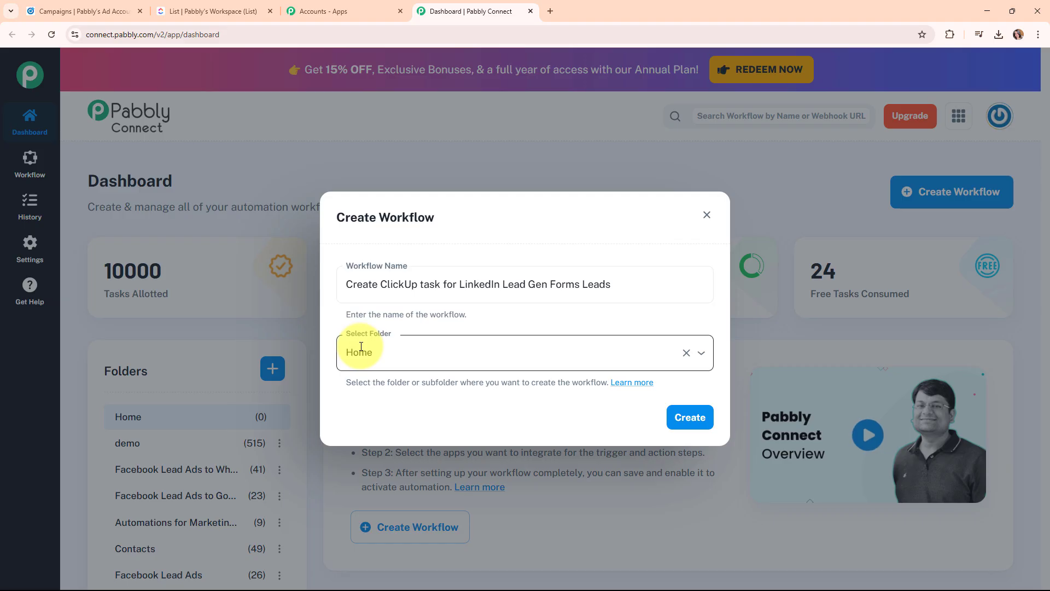
click(118, 208)
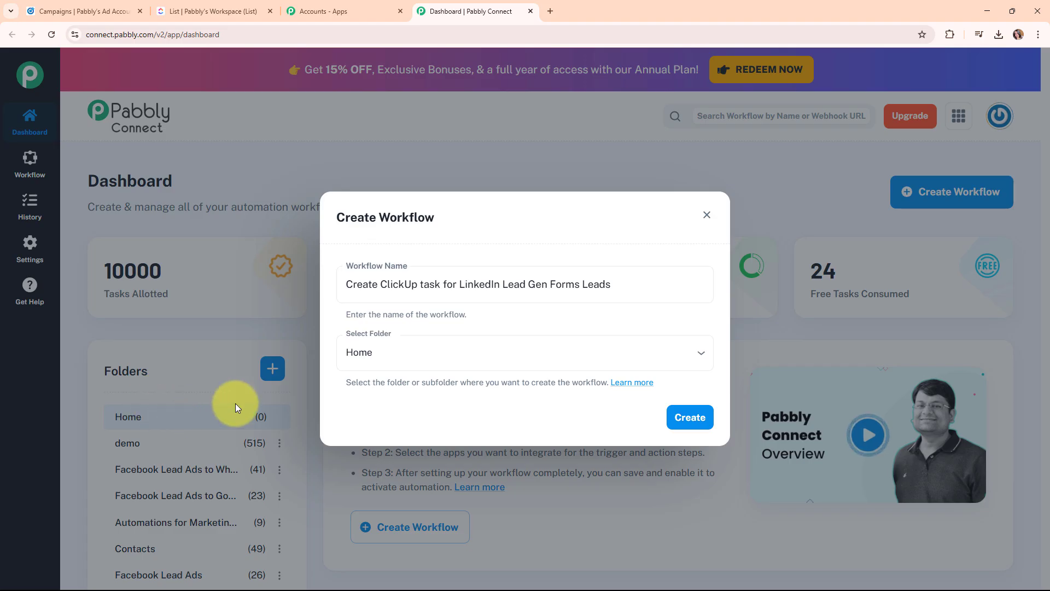
click(481, 348)
scroll(490, 303, down, 1)
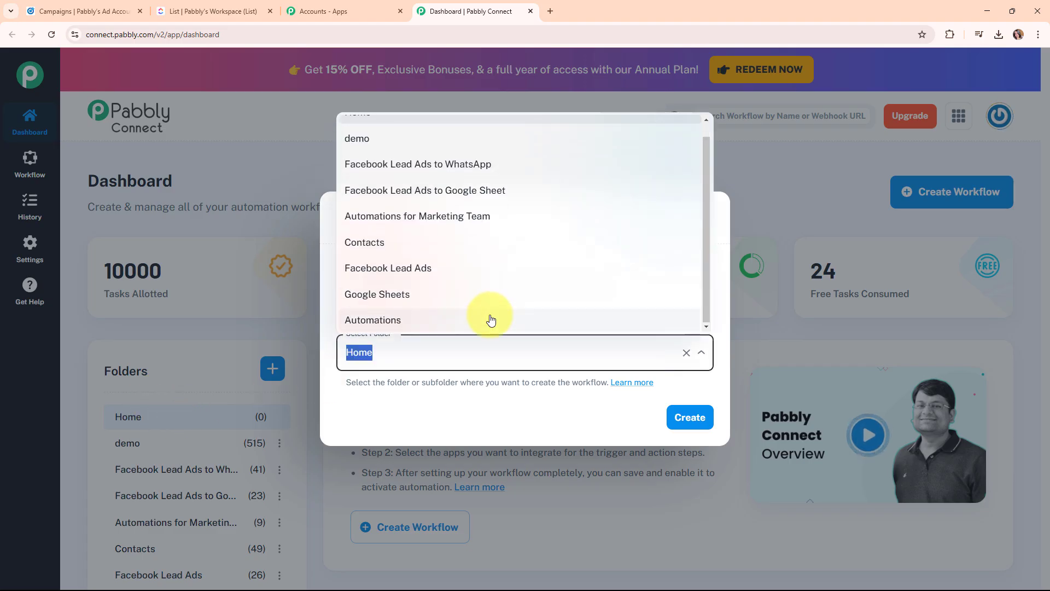
click(491, 321)
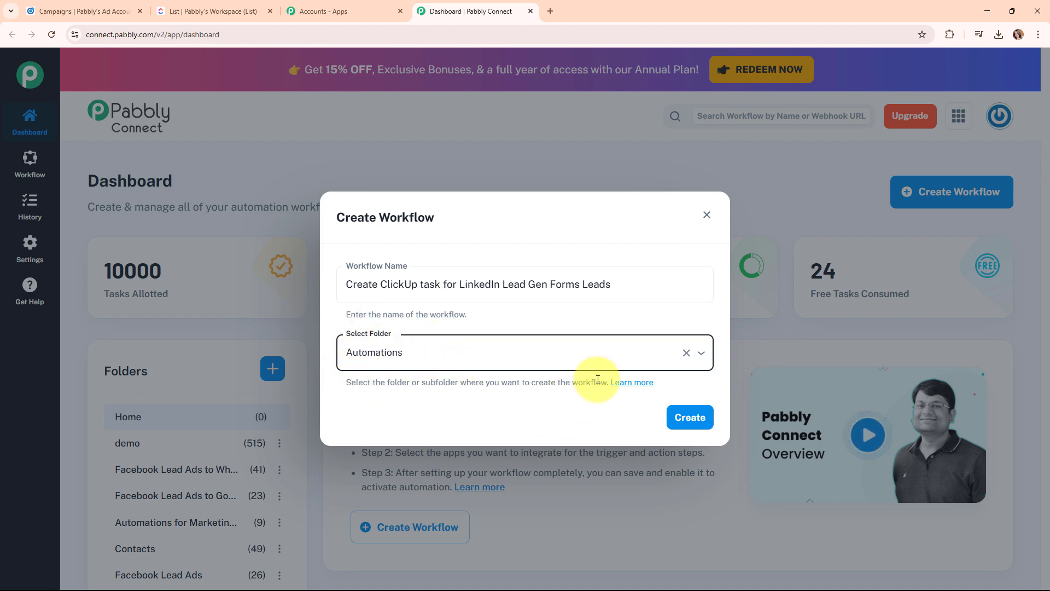
click(620, 384)
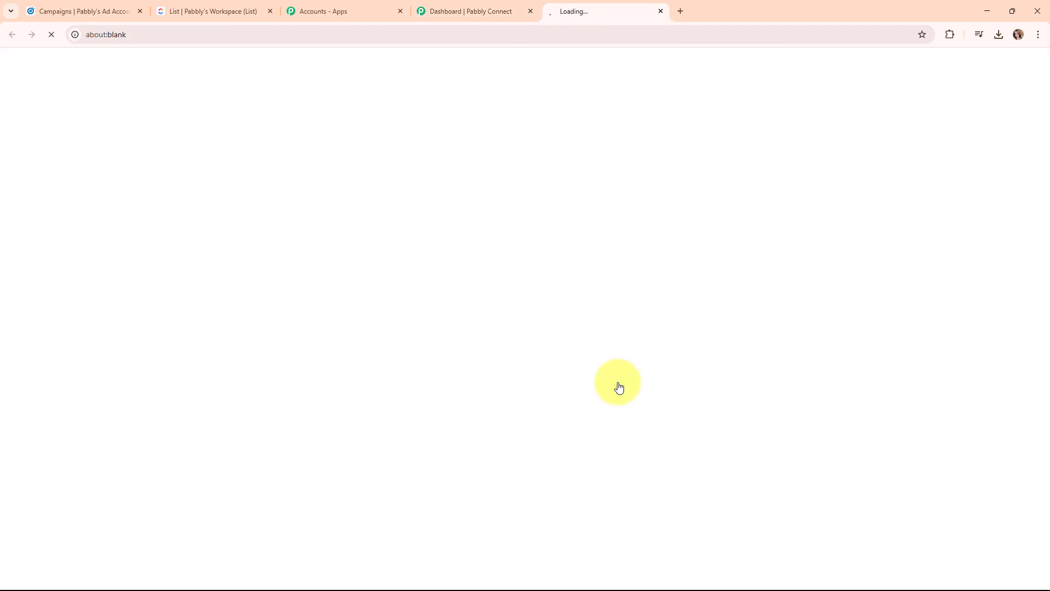
Read through the Folders support thread, then close it to return to Create Workflow.
scroll(552, 329, down, 10)
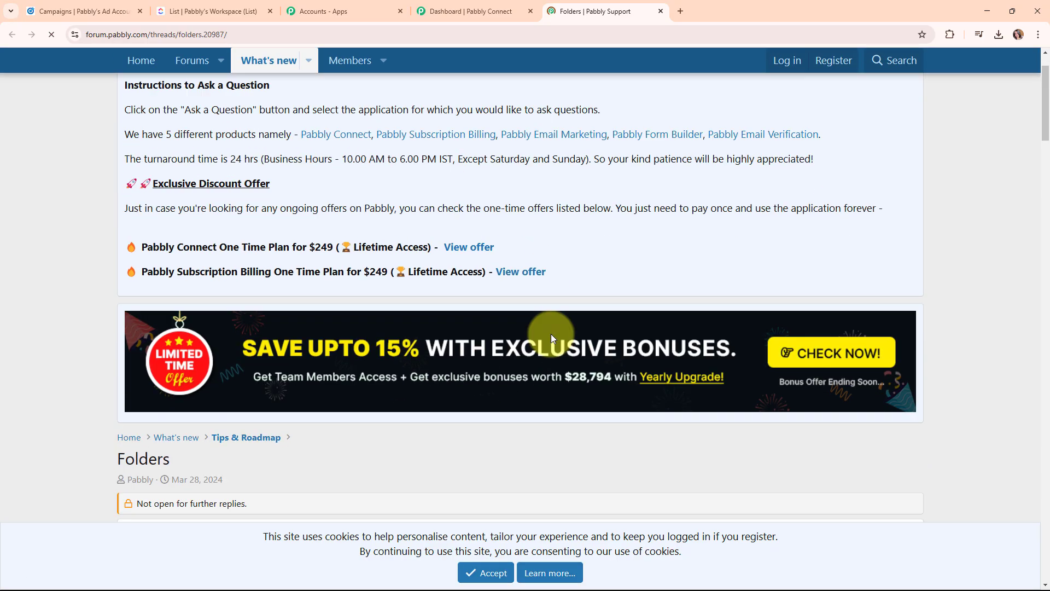
scroll(550, 338, down, 12)
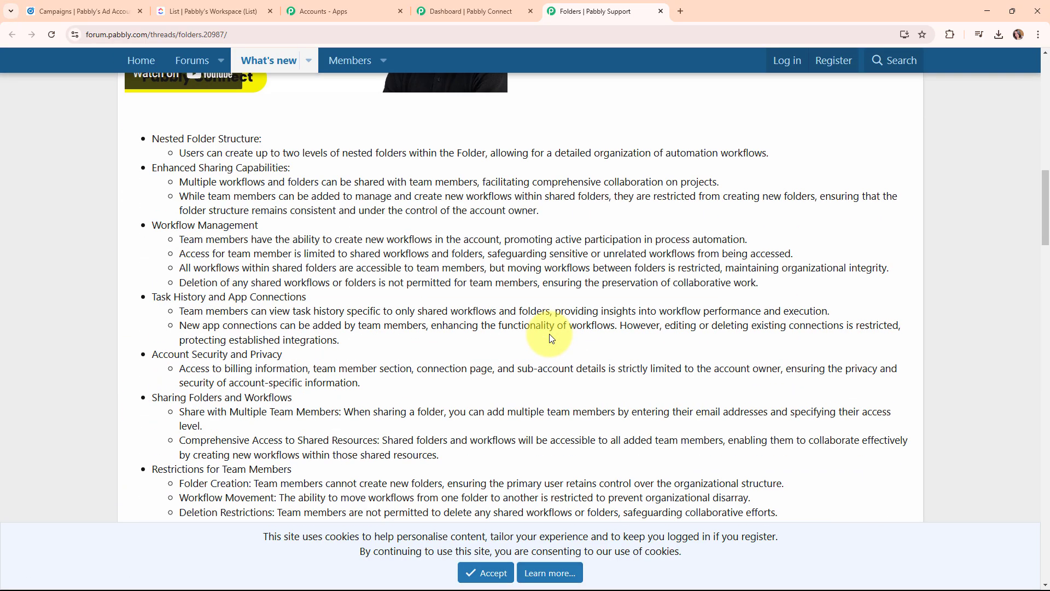
scroll(550, 338, down, 8)
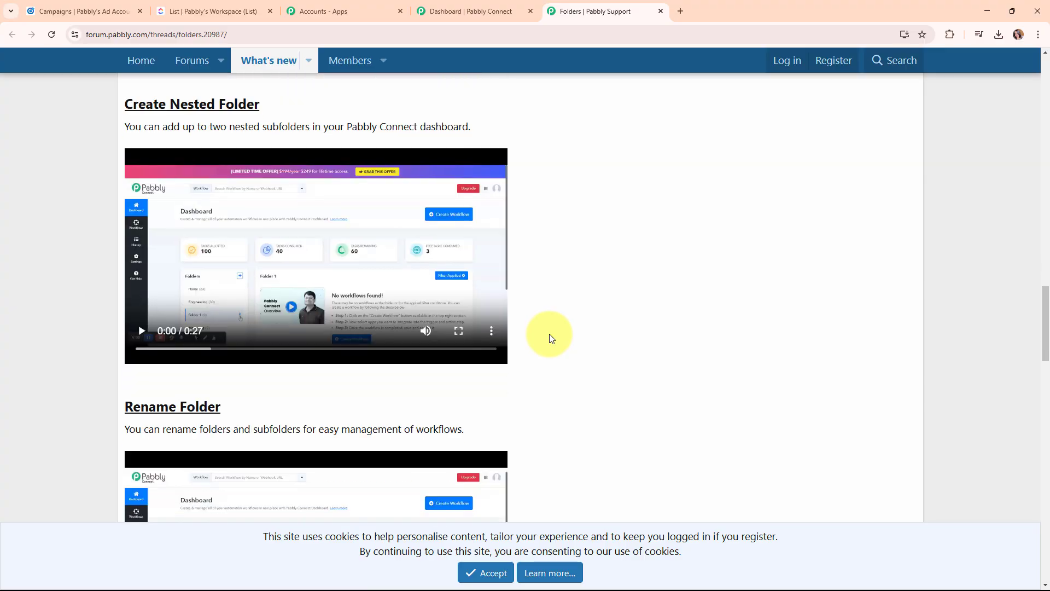
scroll(550, 338, up, 12)
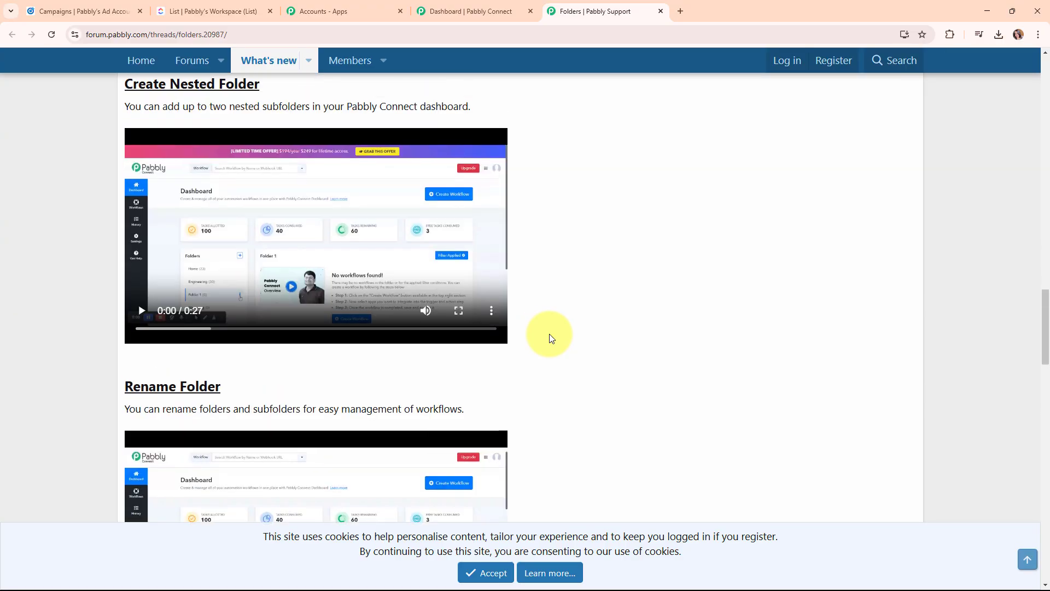
click(661, 11)
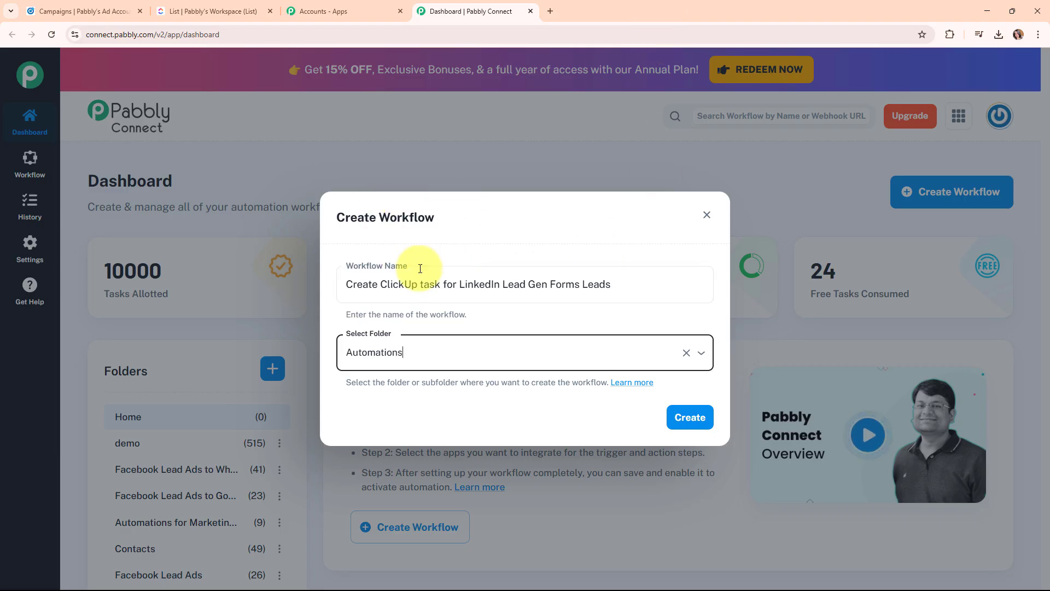
Create the workflow and expand the trigger step's Choose App list.
click(690, 418)
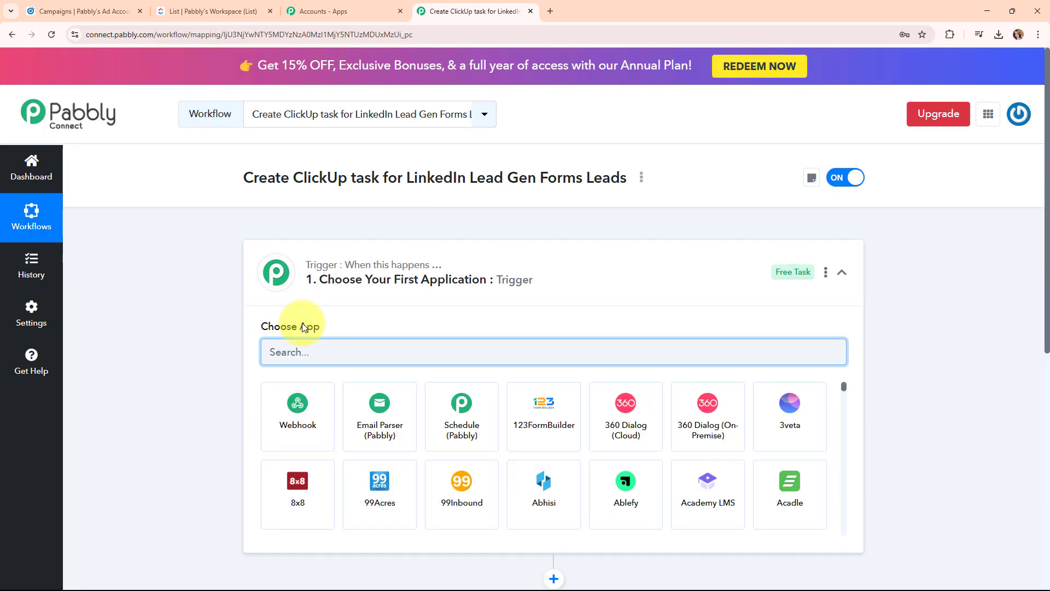
click(843, 273)
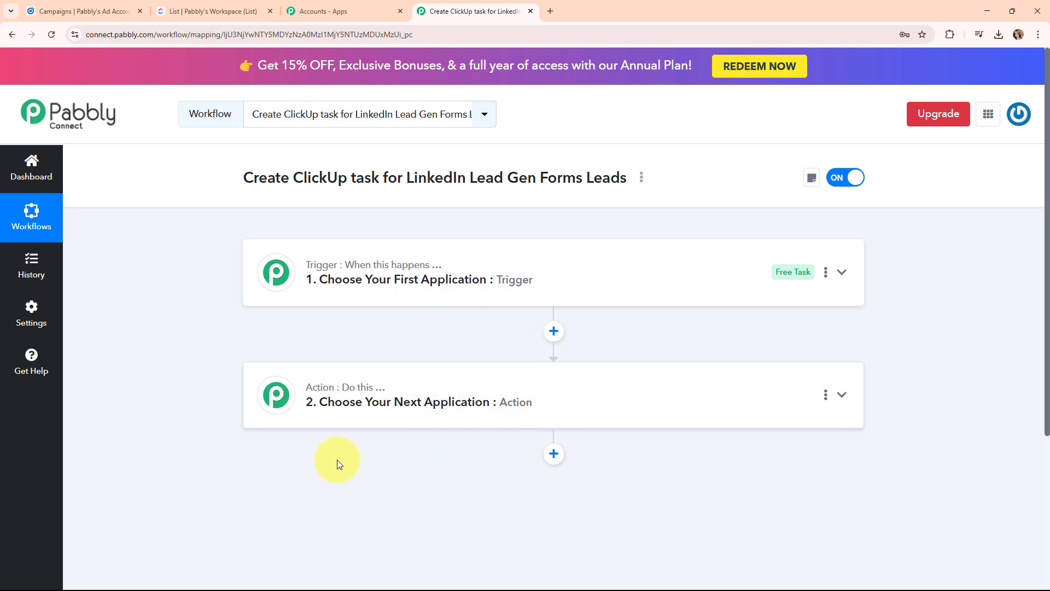
mouse_move(335, 398)
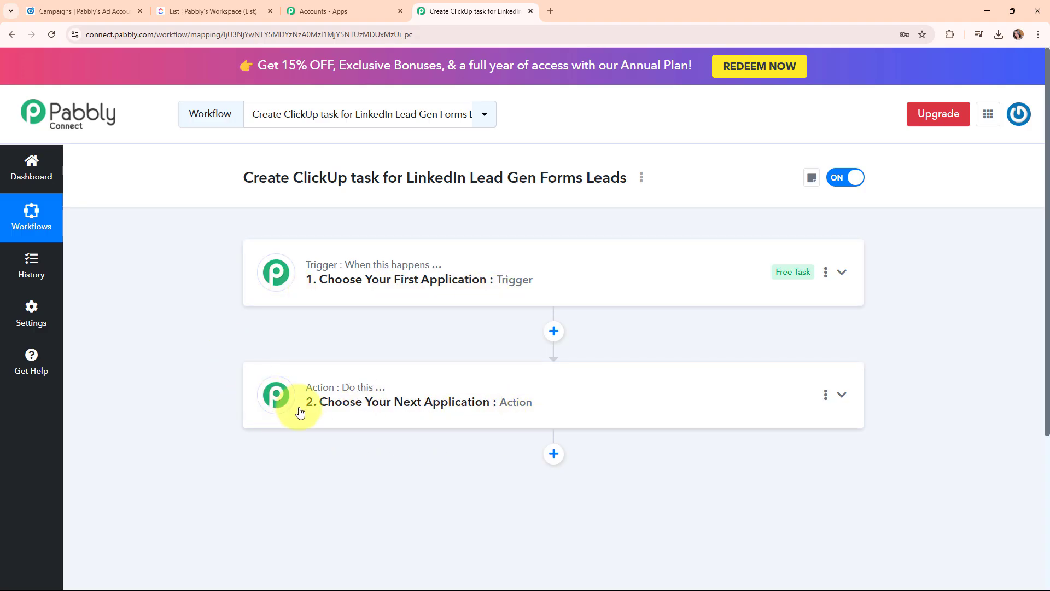
click(629, 290)
Search 'lin', pick LinkedIn Lead Gen Forms, and set the New Lead Gen Form Response event.
click(421, 351)
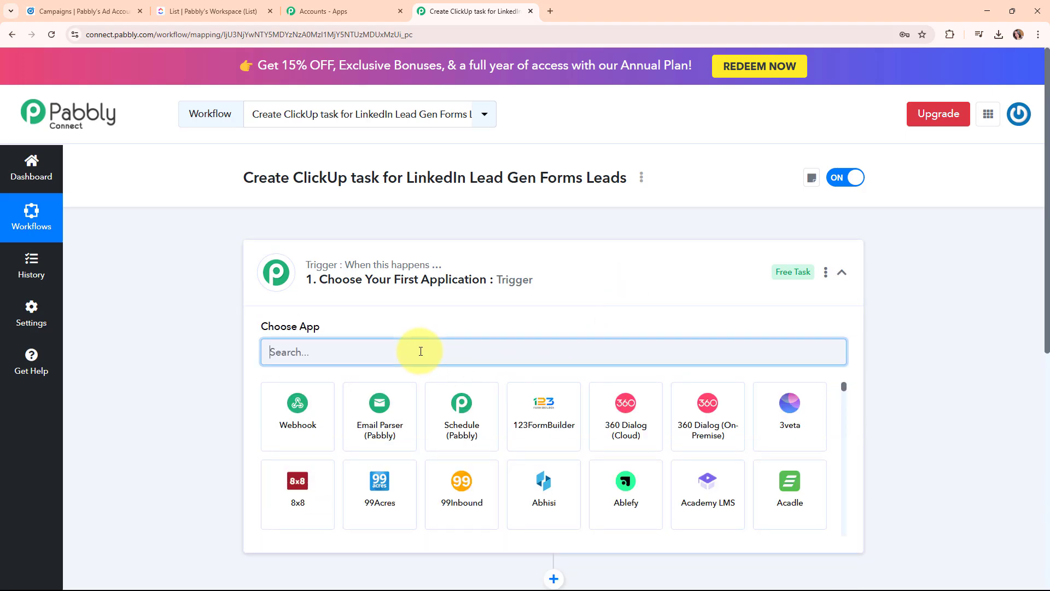
text(lin)
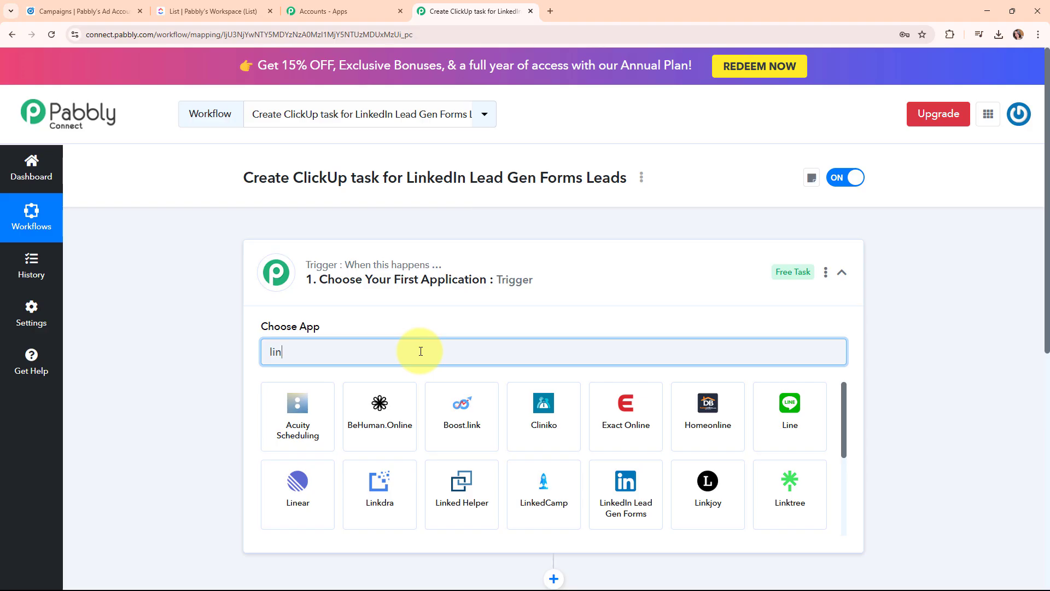
click(640, 482)
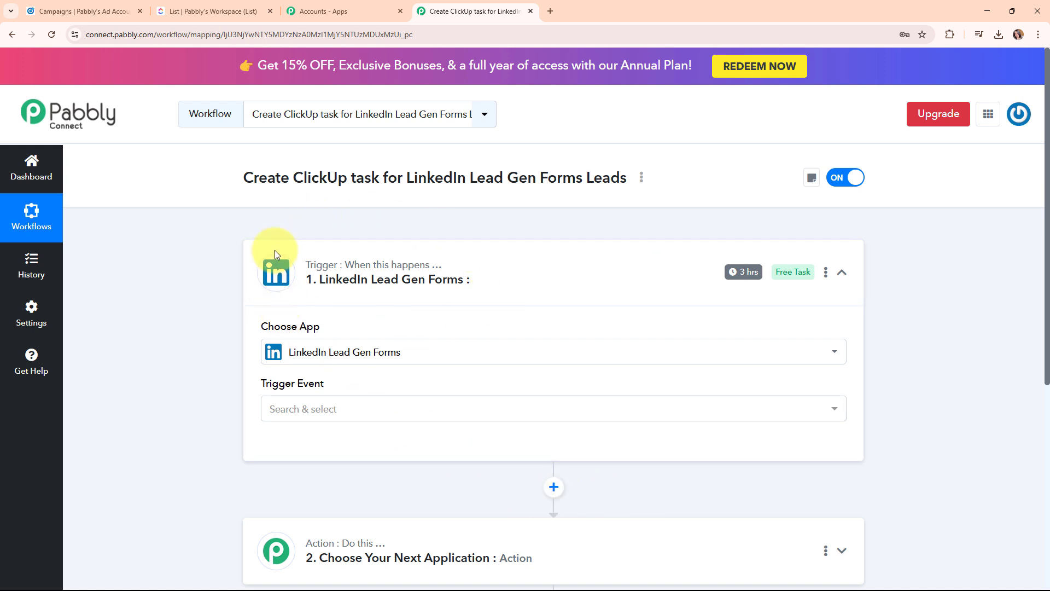
click(410, 408)
click(415, 475)
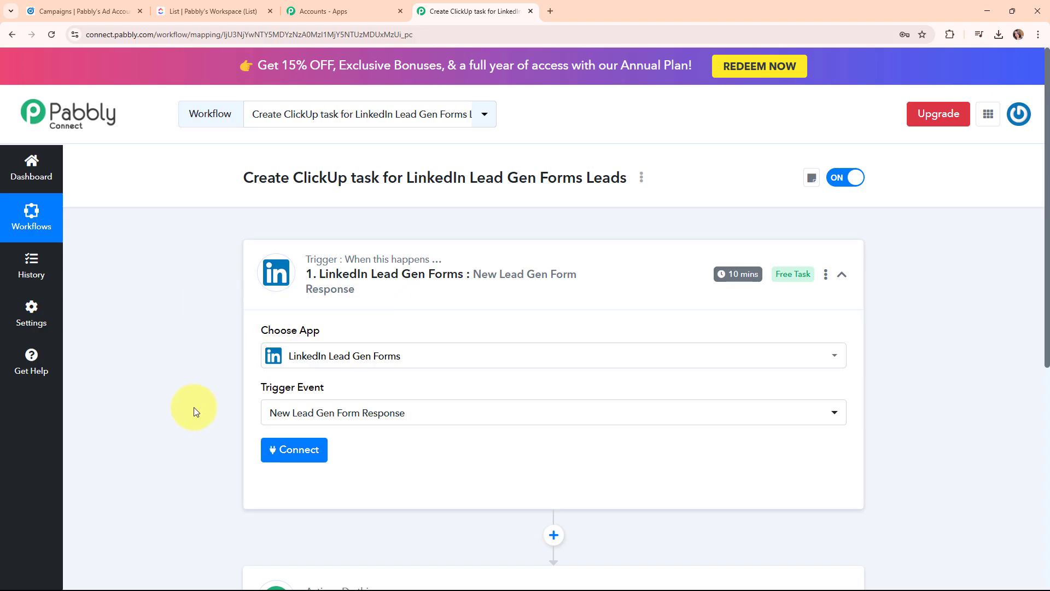
Add a new LinkedIn Lead Gen Forms connection and authorize it by signing in to LinkedIn.
click(302, 457)
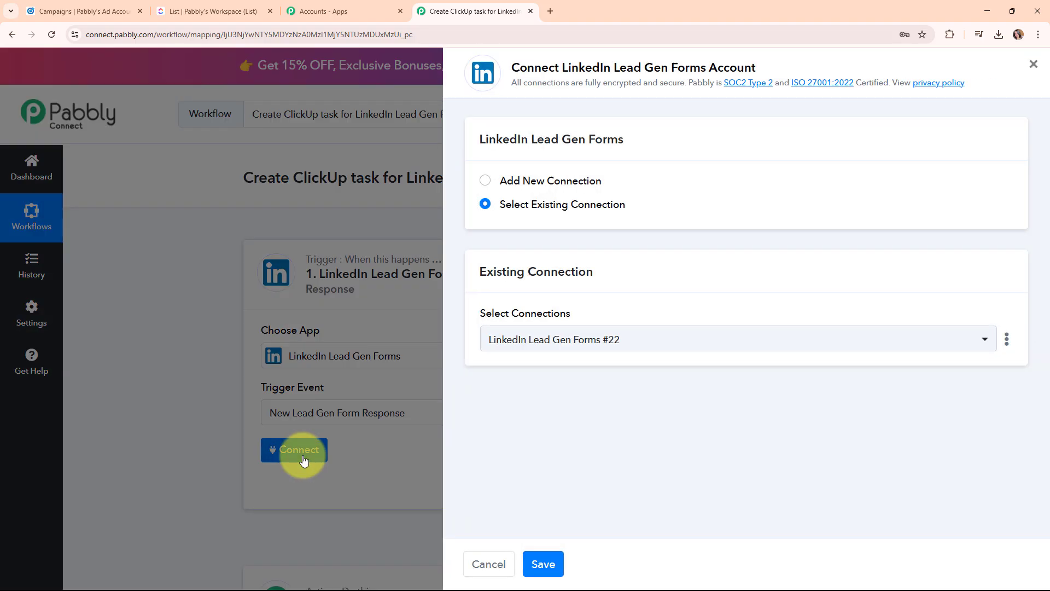
click(485, 181)
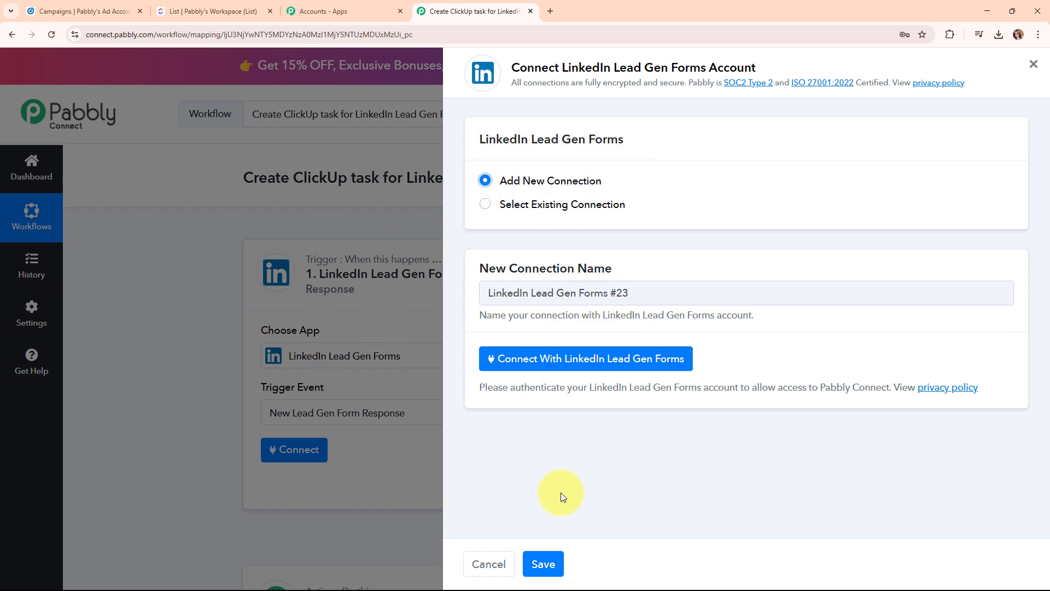
click(620, 360)
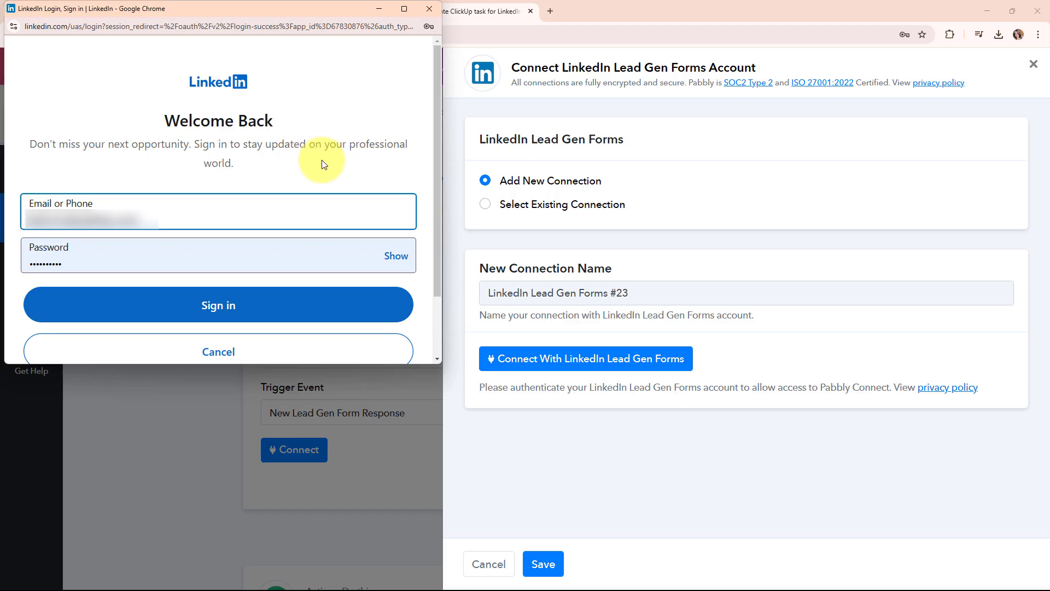
click(232, 313)
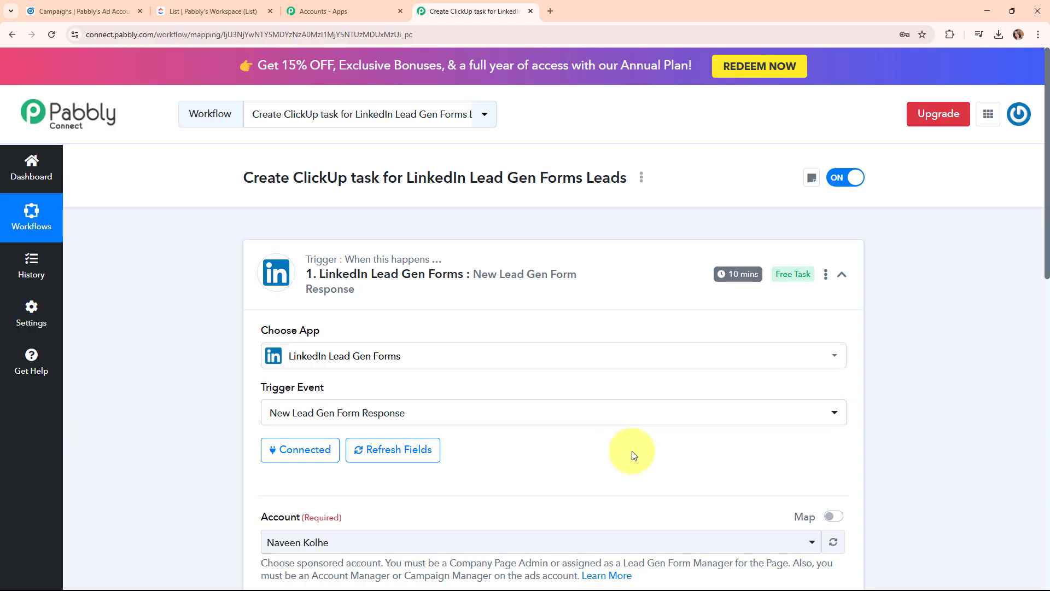
Set the trigger account to Pabbly's Ad Account and the lead form to Lead Form.
scroll(632, 452, down, 5)
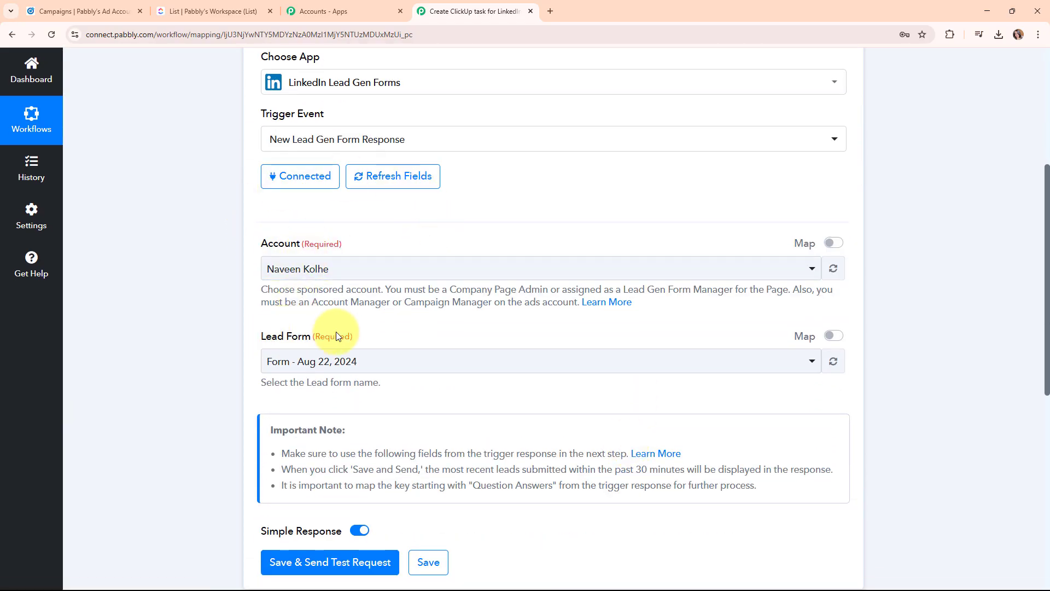
click(430, 269)
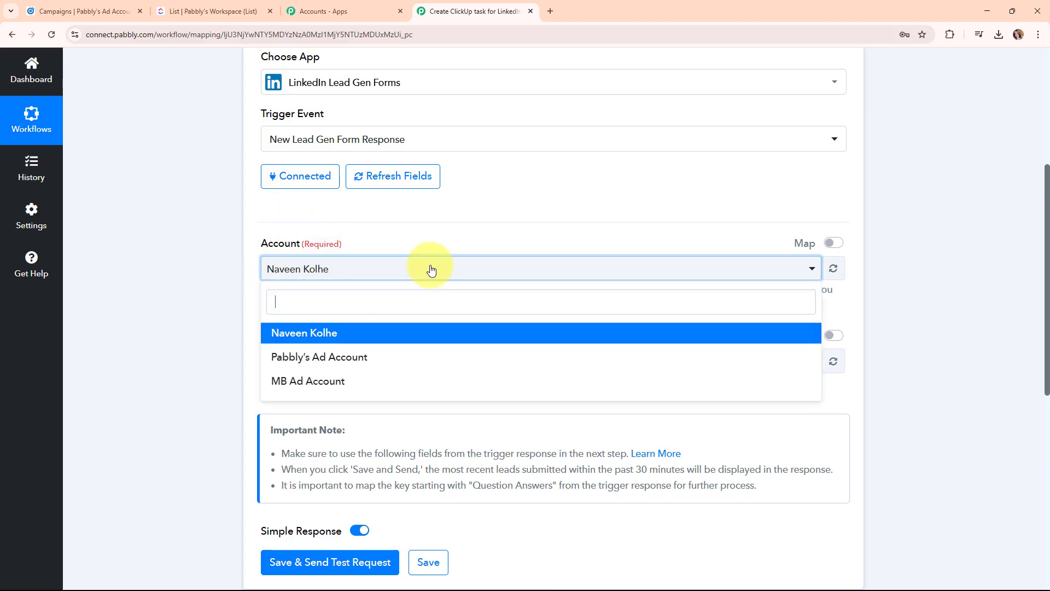
click(419, 359)
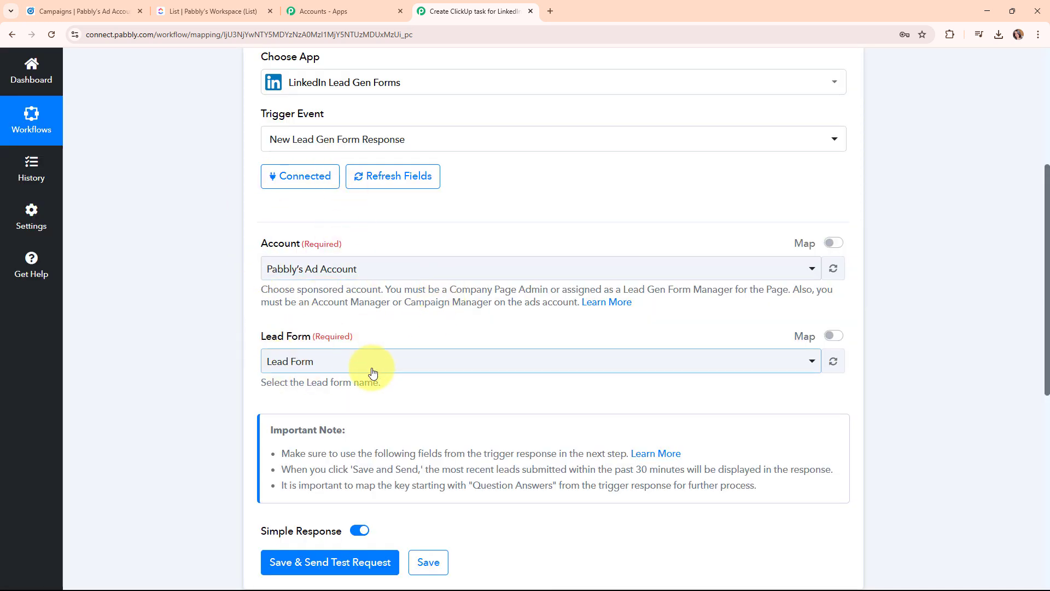
click(424, 364)
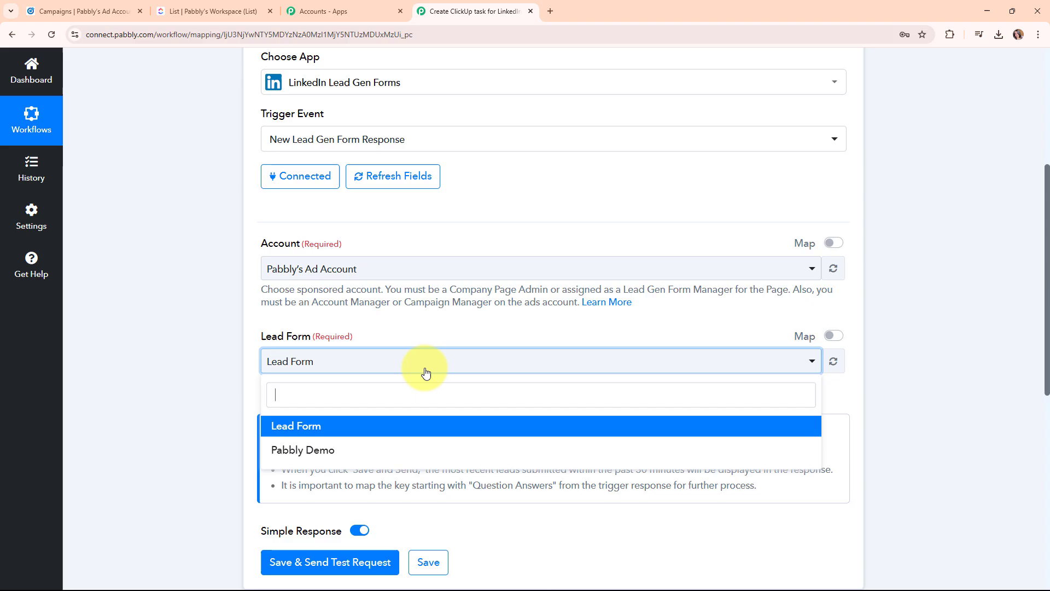
click(414, 425)
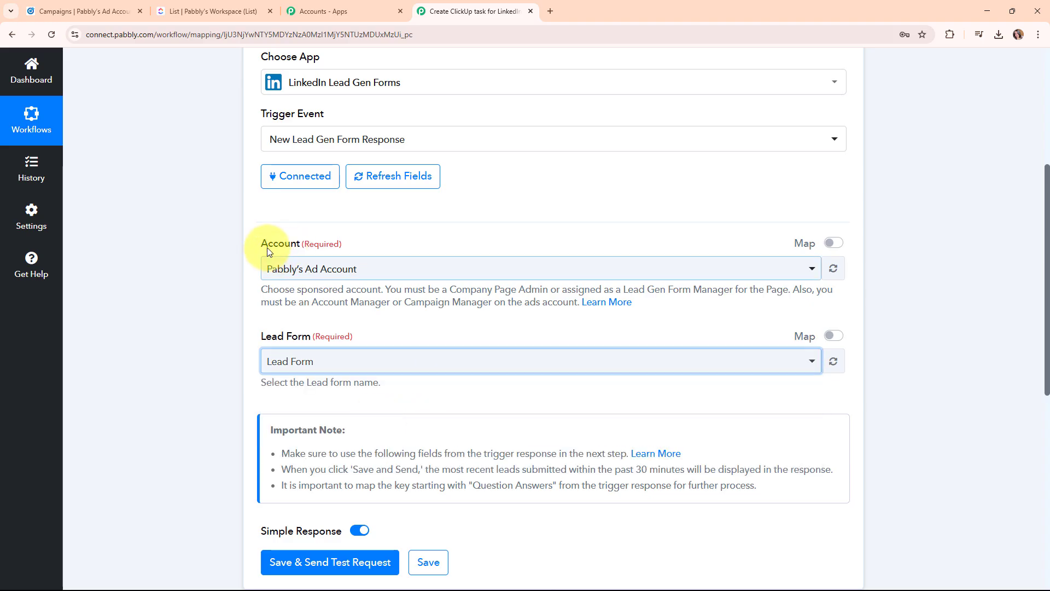
Review the configured trigger settings, then switch to LinkedIn Campaign Manager.
scroll(421, 345, down, 3)
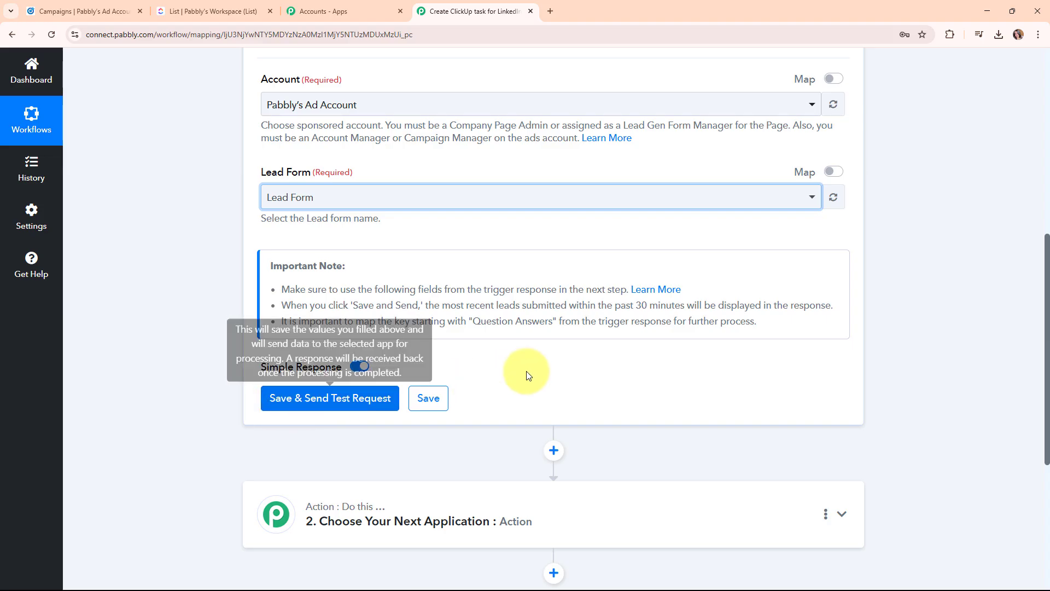
scroll(529, 374, up, 4)
scroll(530, 374, up, 3)
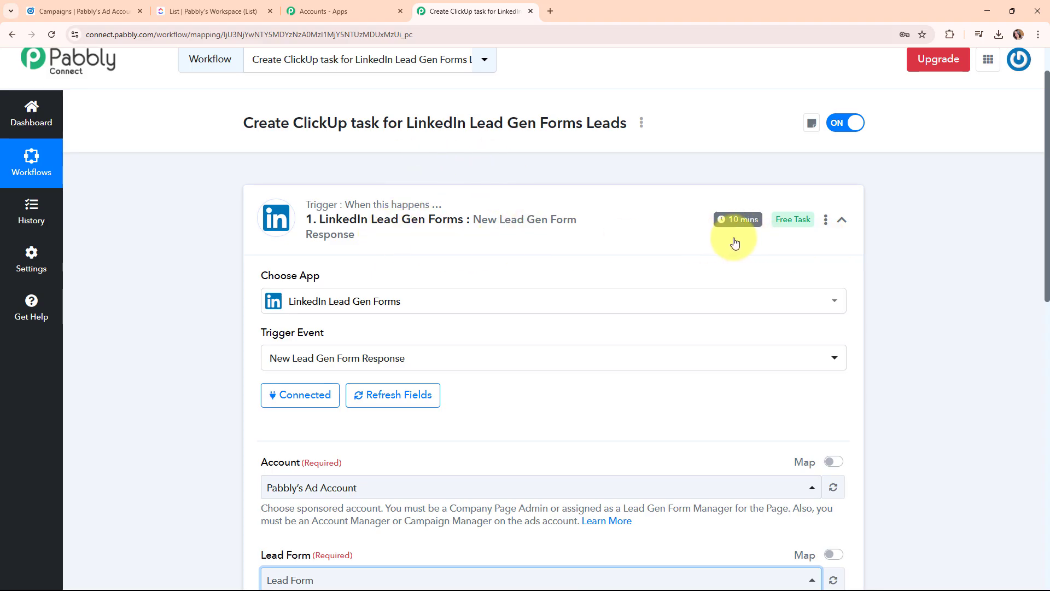
scroll(574, 364, down, 1)
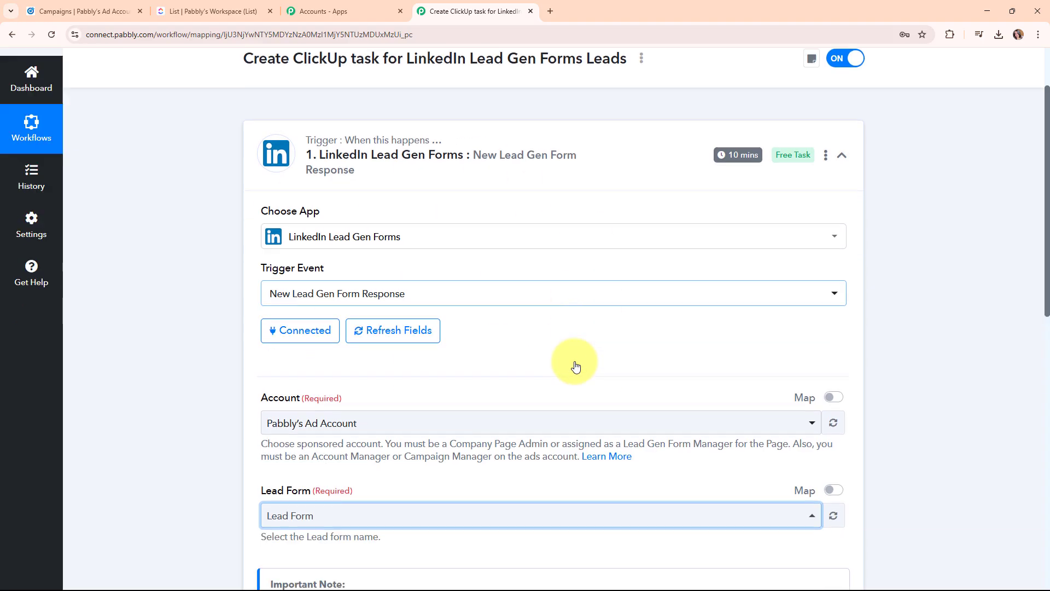
scroll(576, 365, down, 5)
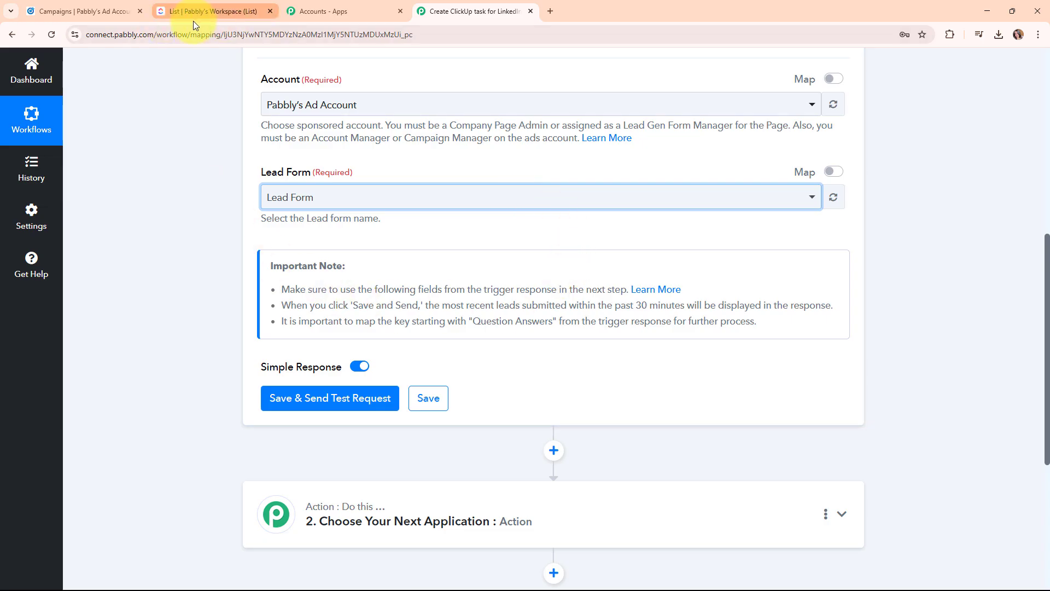
click(82, 11)
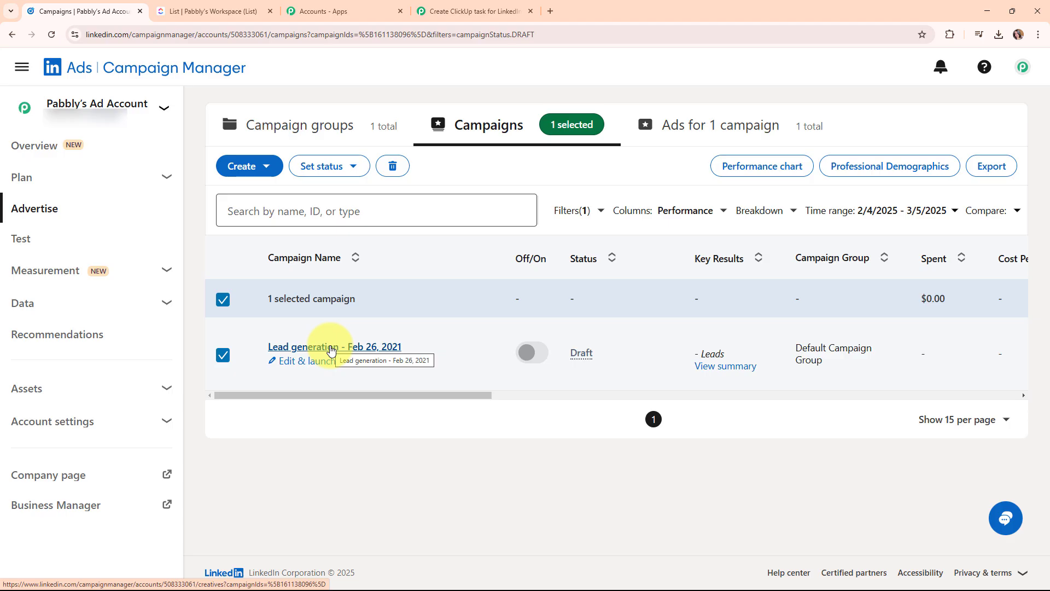
Open the Lead generation - Feb 26, 2021 campaign and its Pabbly Connect sponsored post.
click(332, 350)
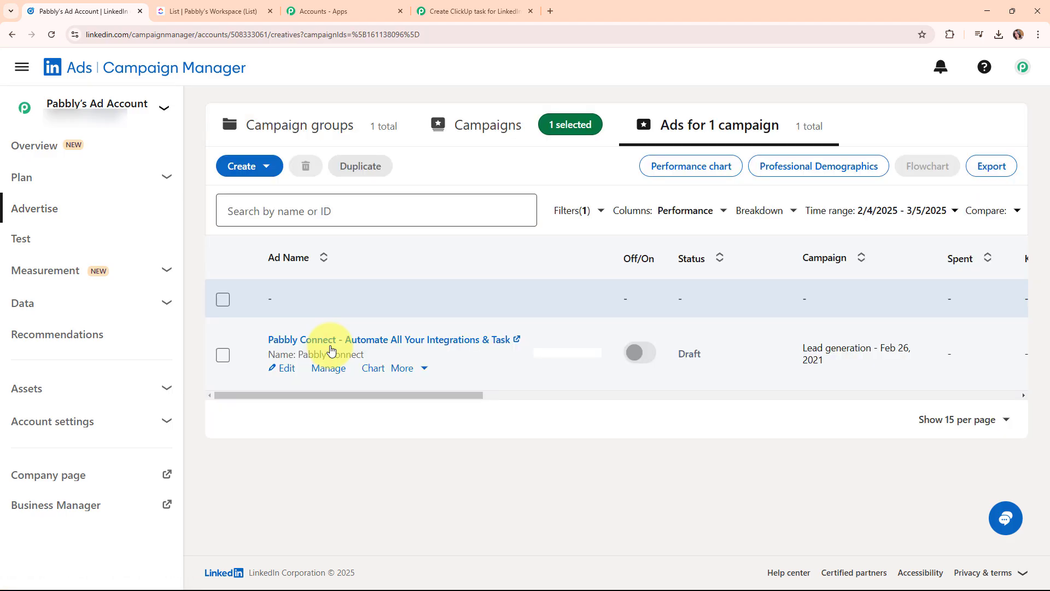
click(333, 340)
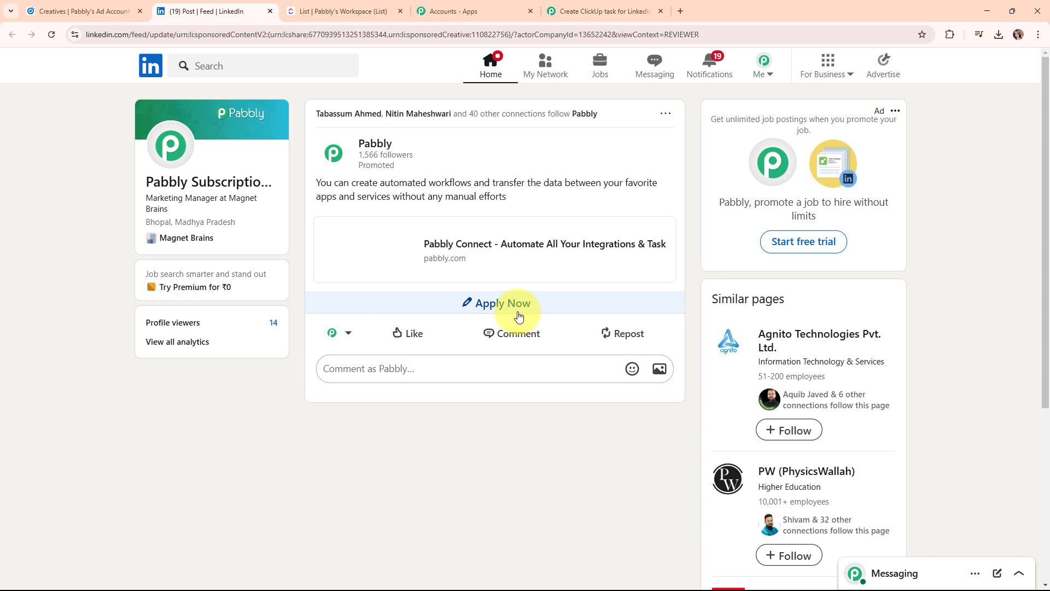
Open the ad's lead form, fill a saved test email and a test phone number, and submit it.
click(518, 316)
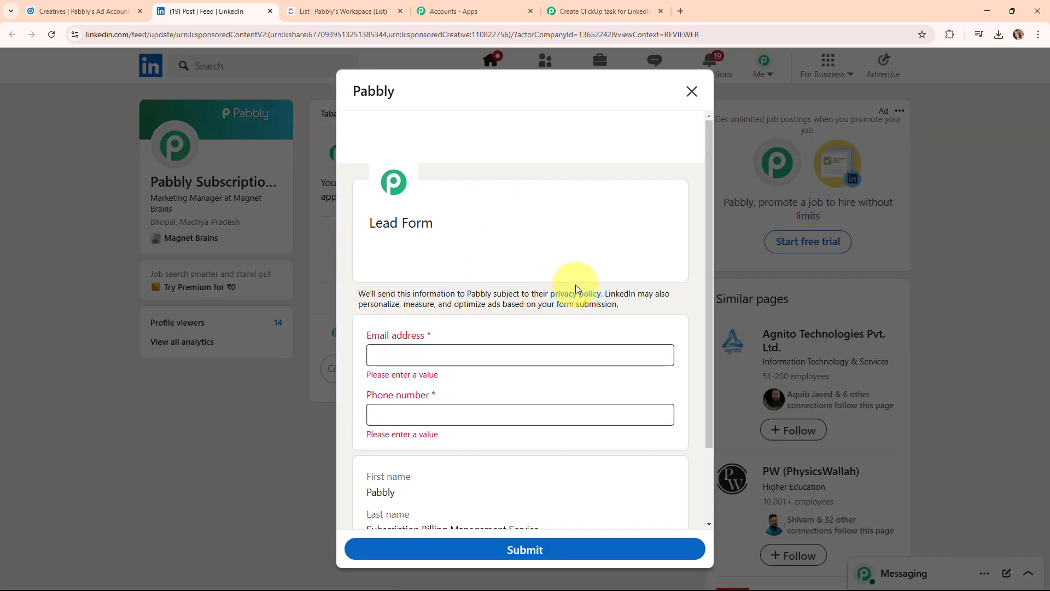
scroll(576, 288, down, 2)
click(386, 252)
click(386, 320)
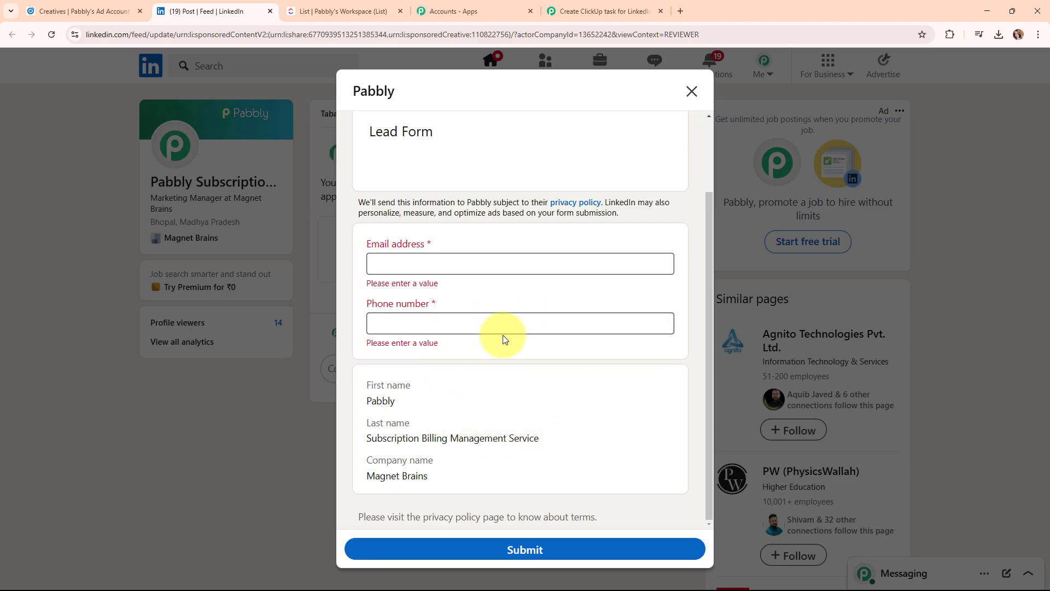
click(425, 265)
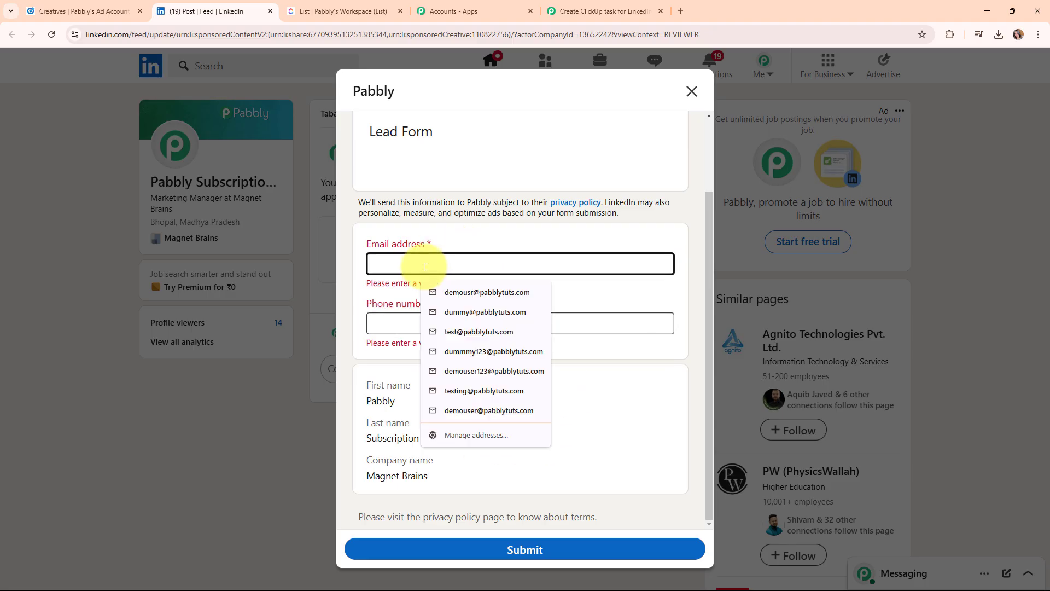
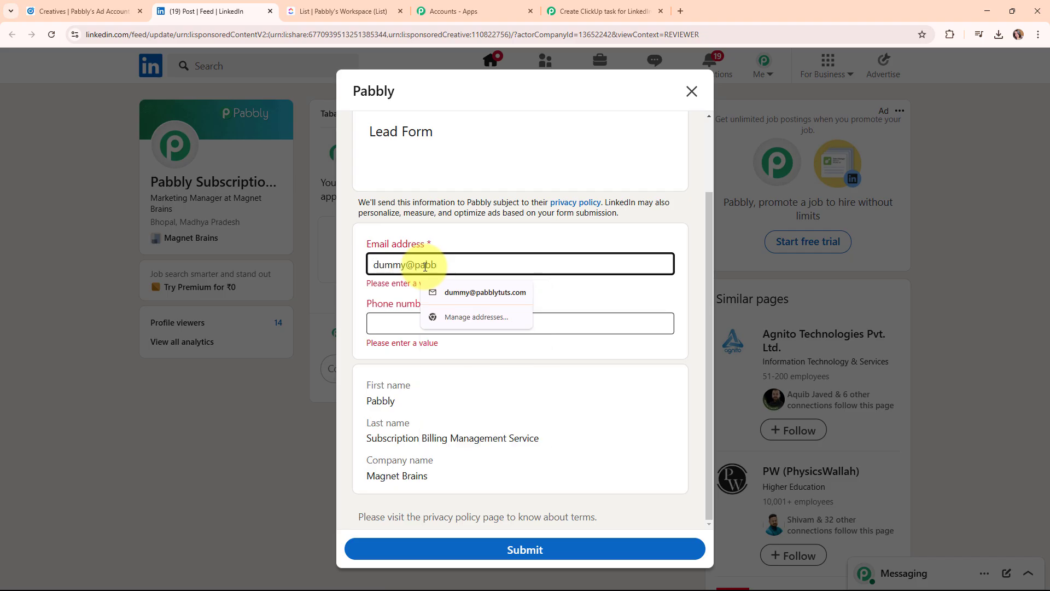
click(485, 292)
click(386, 322)
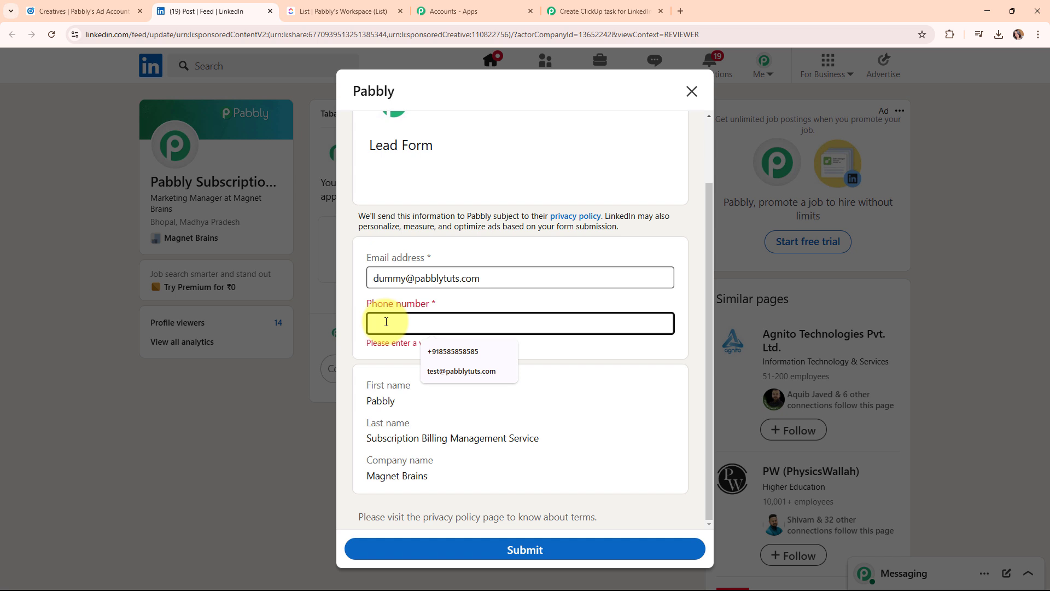
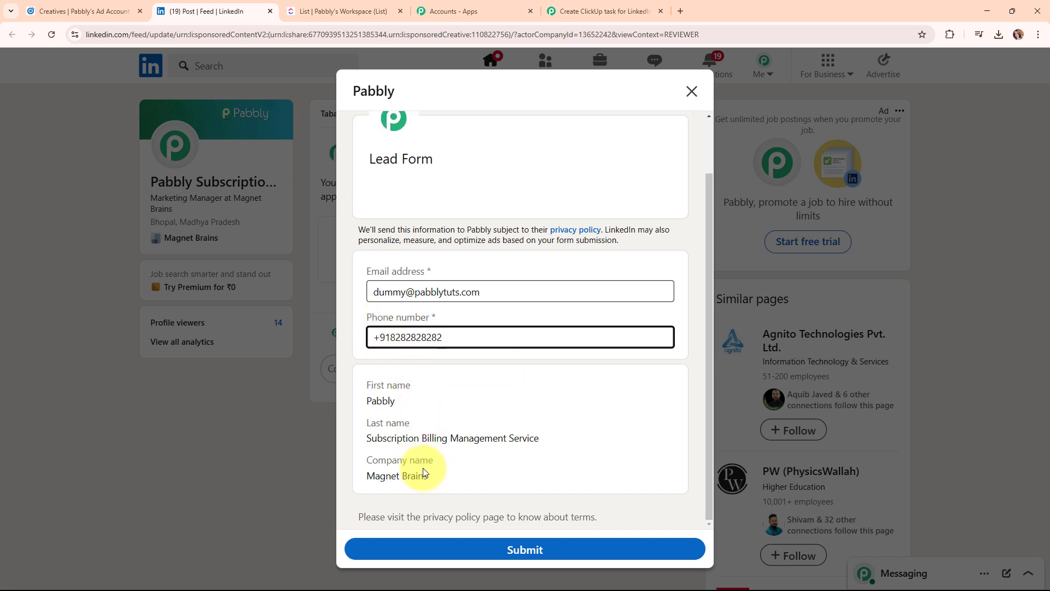
click(535, 554)
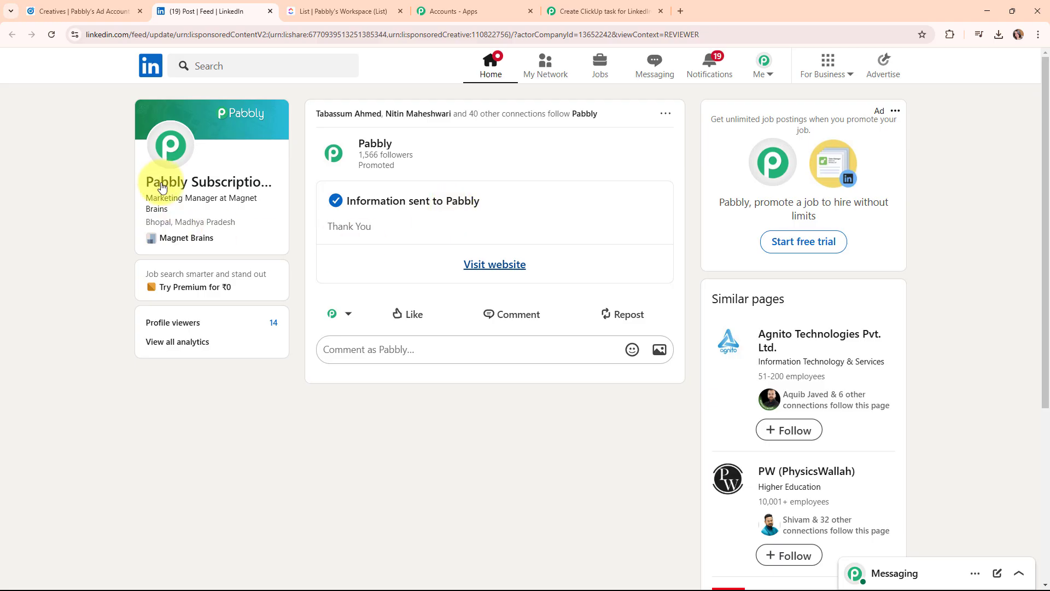
Back in Pabbly, save the trigger, fetch a test lead response and check the email answer.
click(613, 9)
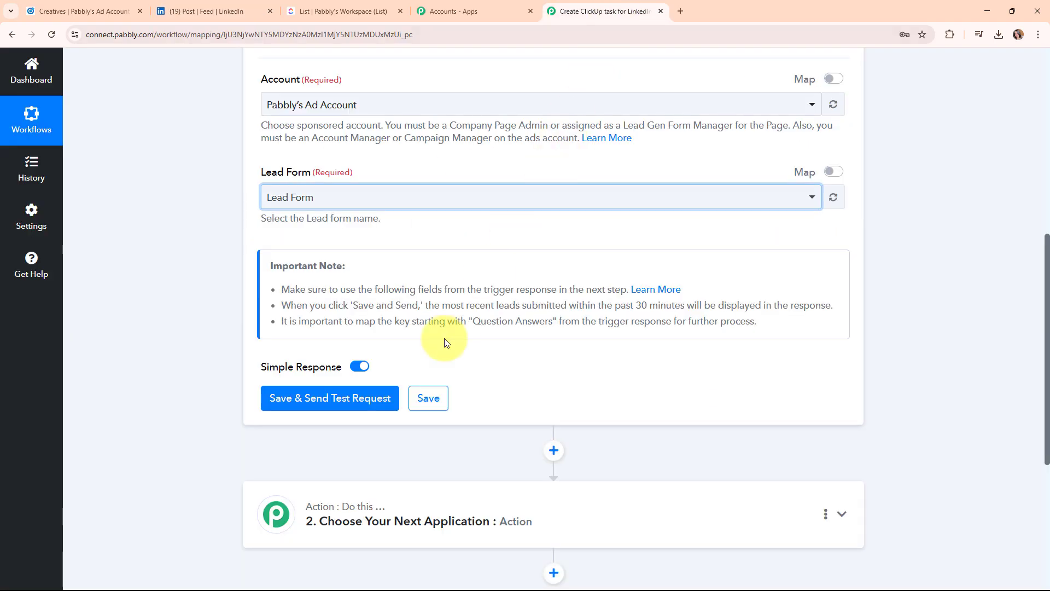
click(339, 399)
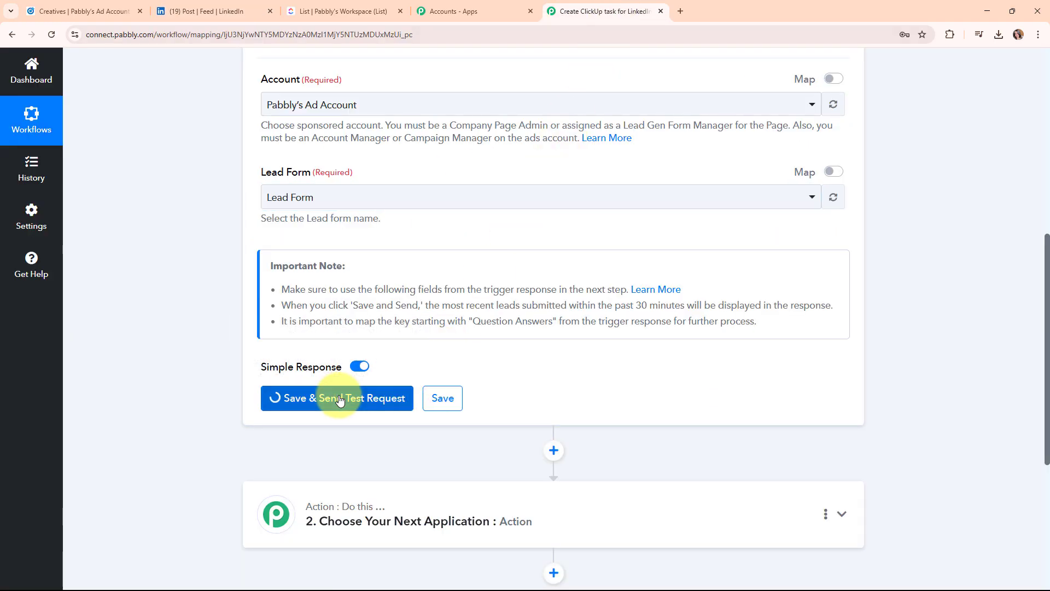
scroll(763, 381, down, 6)
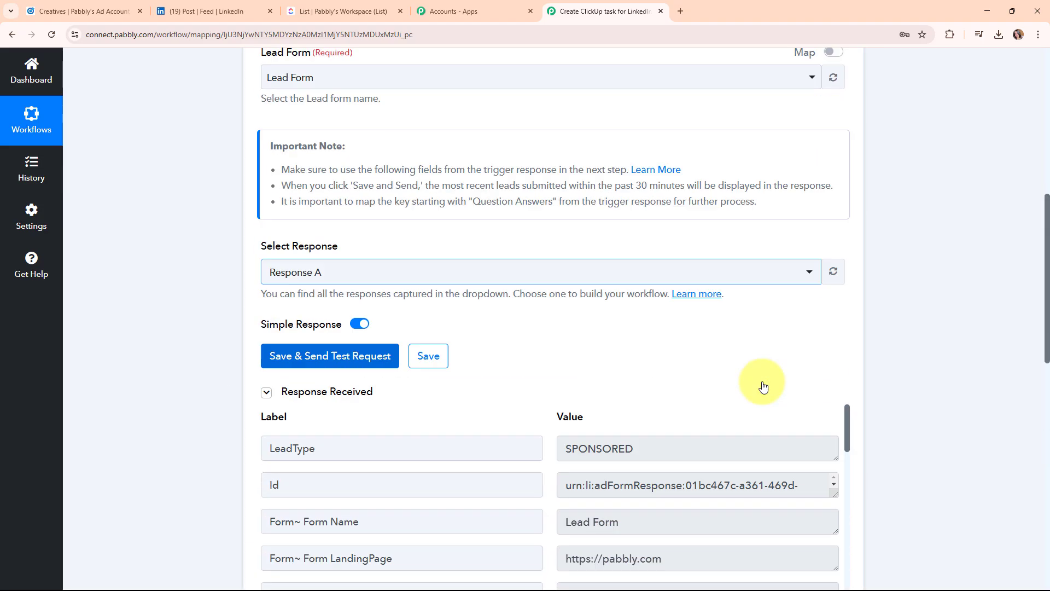
scroll(763, 382, down, 5)
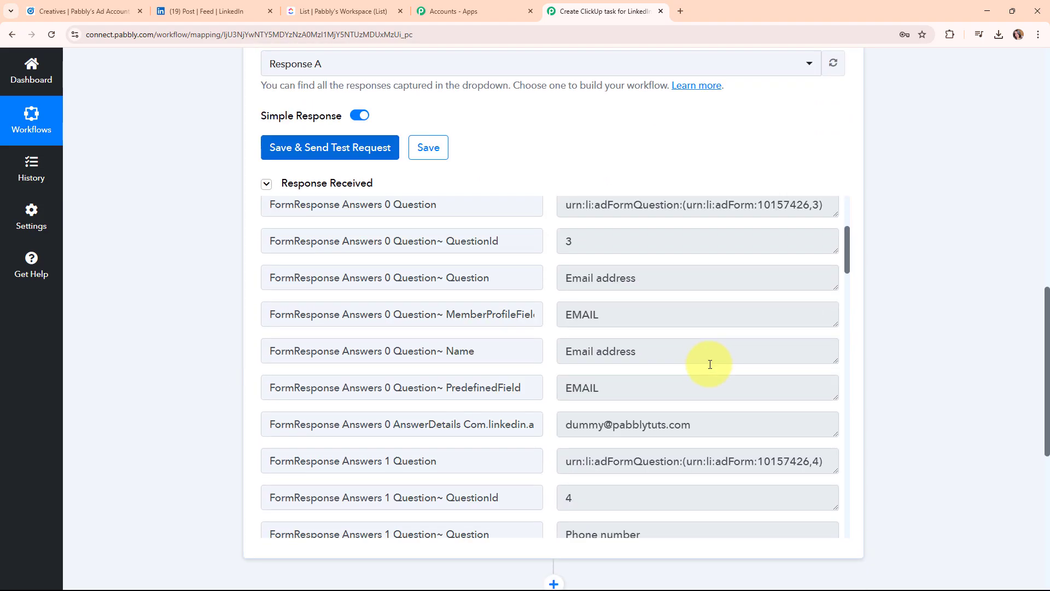
click(686, 372)
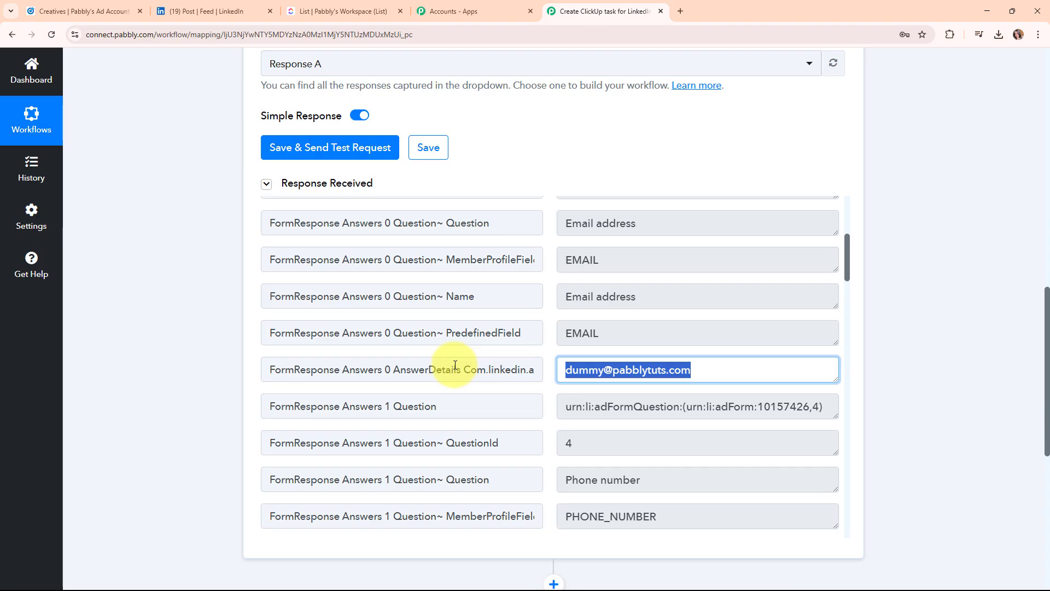
Review the captured phone number, first name and last name question fields.
scroll(682, 405, down, 5)
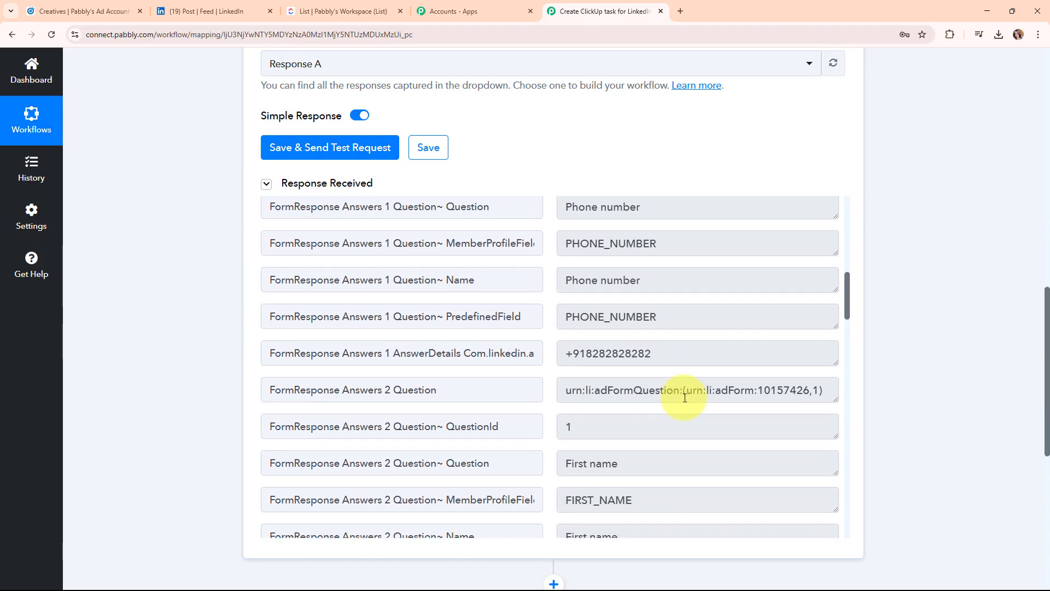
triple_click(673, 356)
scroll(697, 414, down, 3)
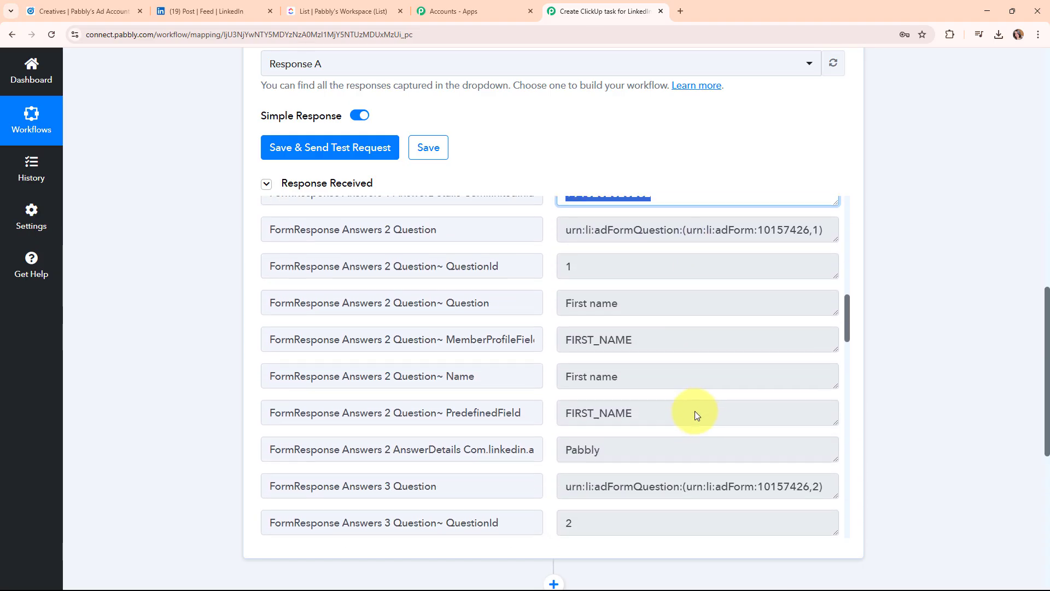
scroll(694, 411, down, 1)
triple_click(694, 385)
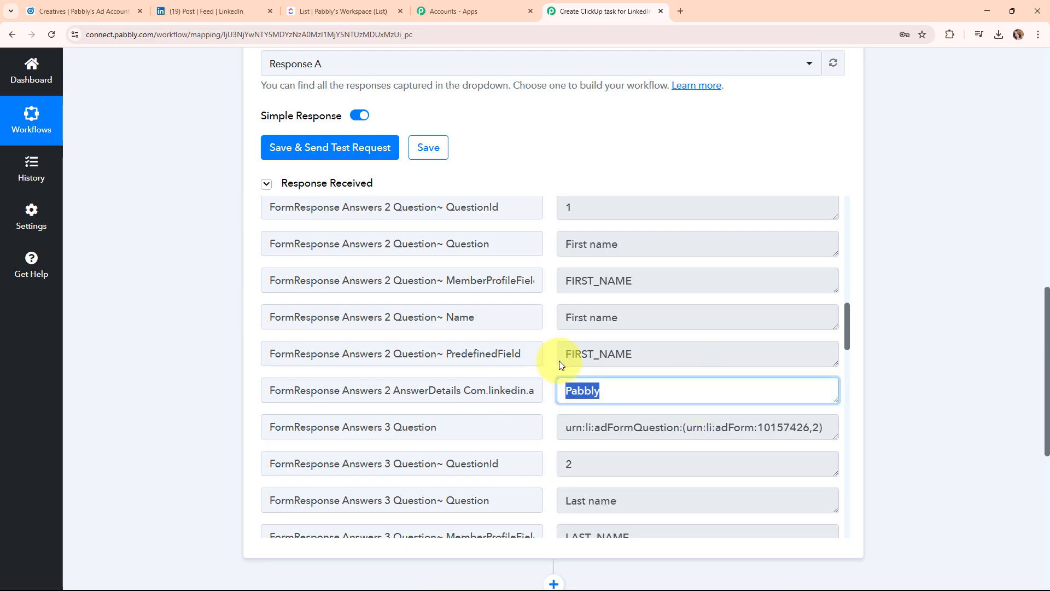
triple_click(664, 317)
scroll(682, 402, down, 2)
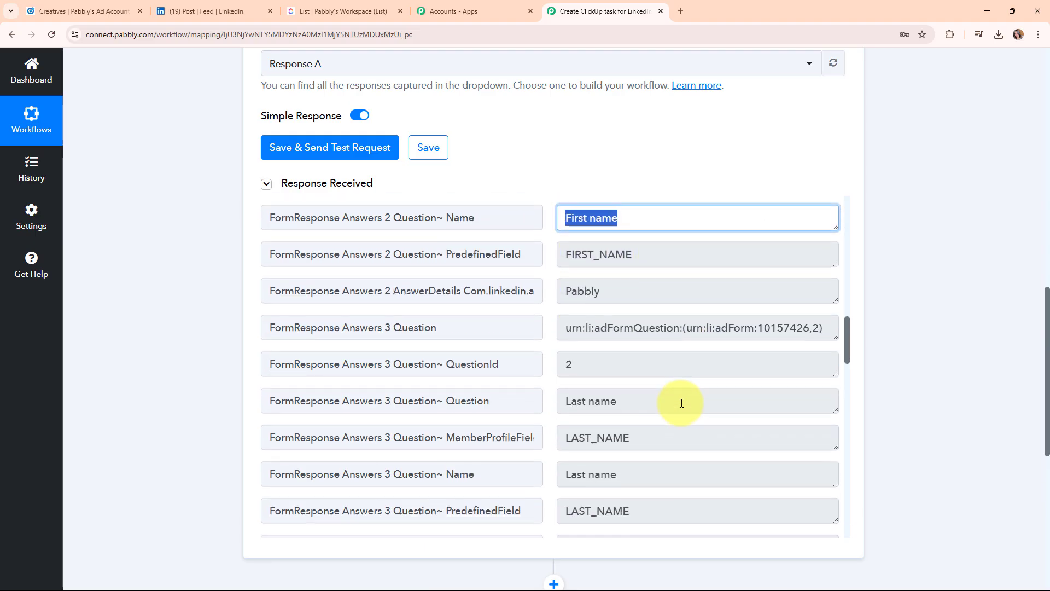
scroll(678, 403, down, 3)
click(598, 305)
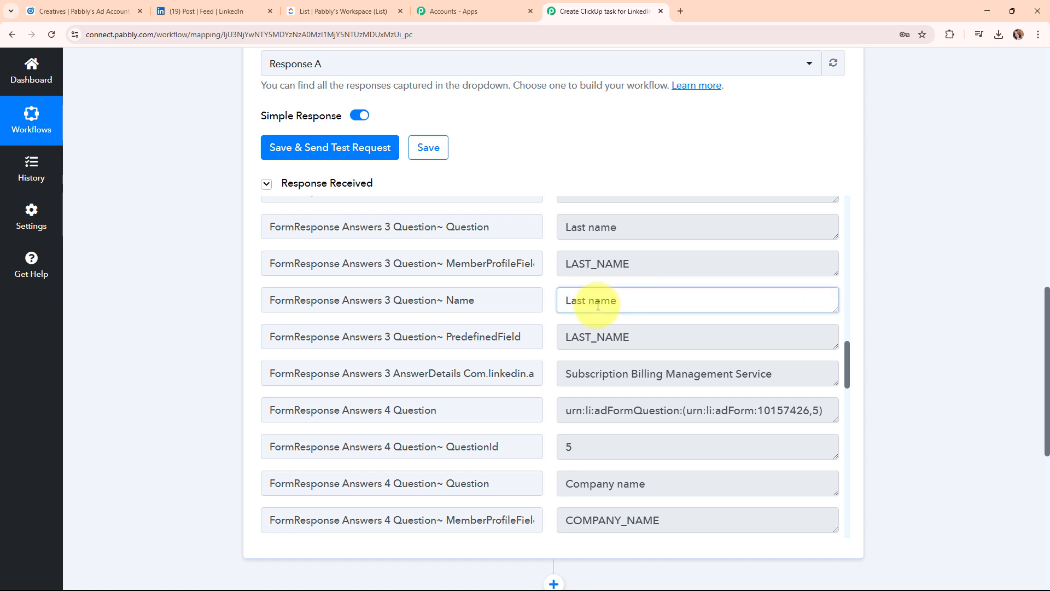
triple_click(598, 305)
Check the last name and company name answers, then scroll back up the response.
scroll(739, 328, down, 1)
triple_click(803, 318)
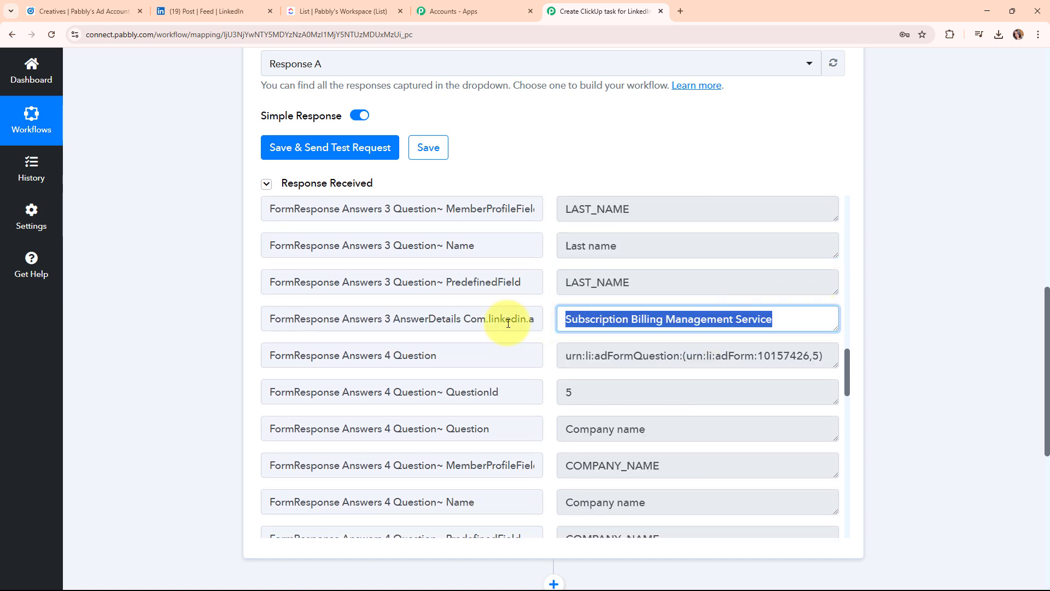
scroll(690, 382, down, 3)
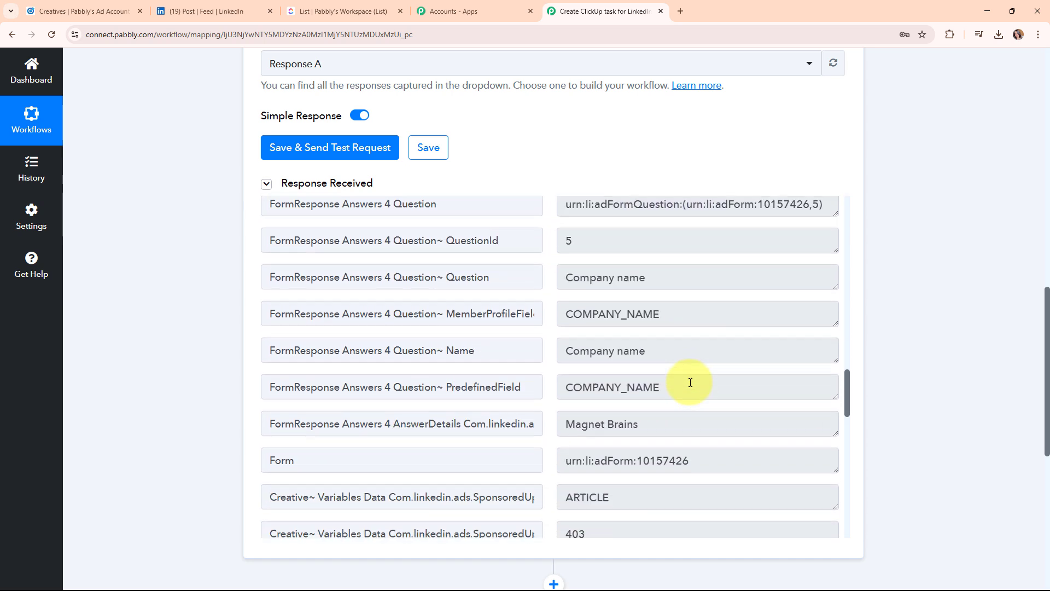
scroll(690, 382, down, 1)
drag(682, 363, 488, 380)
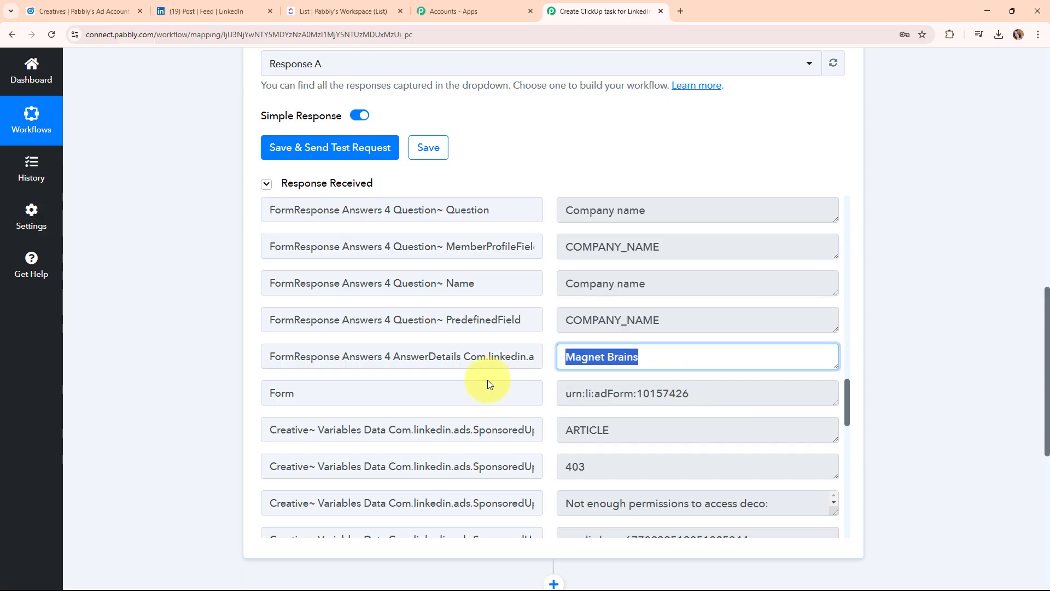
scroll(725, 420, down, 3)
scroll(725, 420, down, 2)
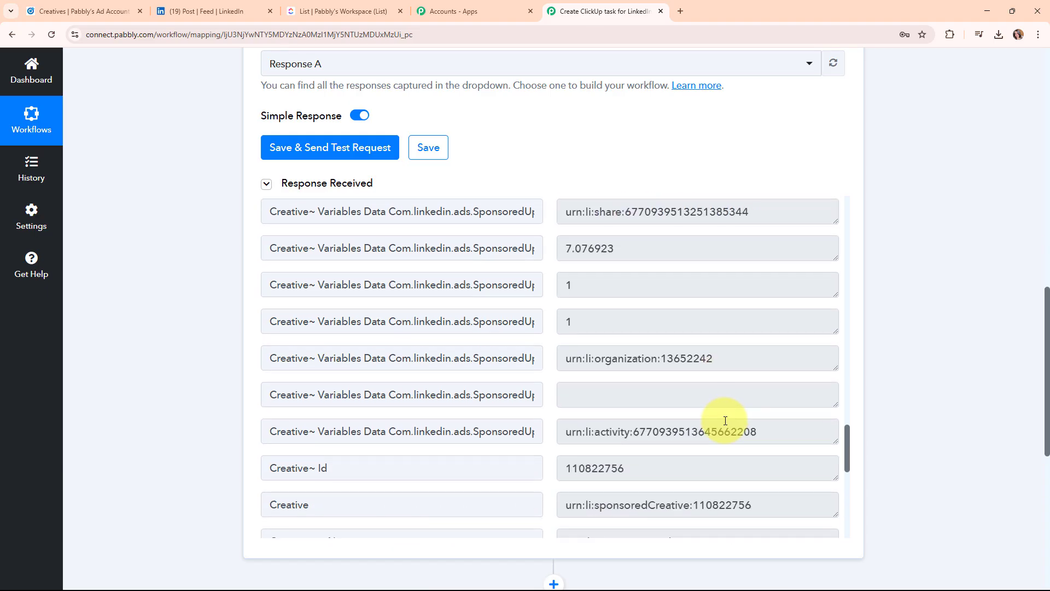
scroll(892, 454, up, 10)
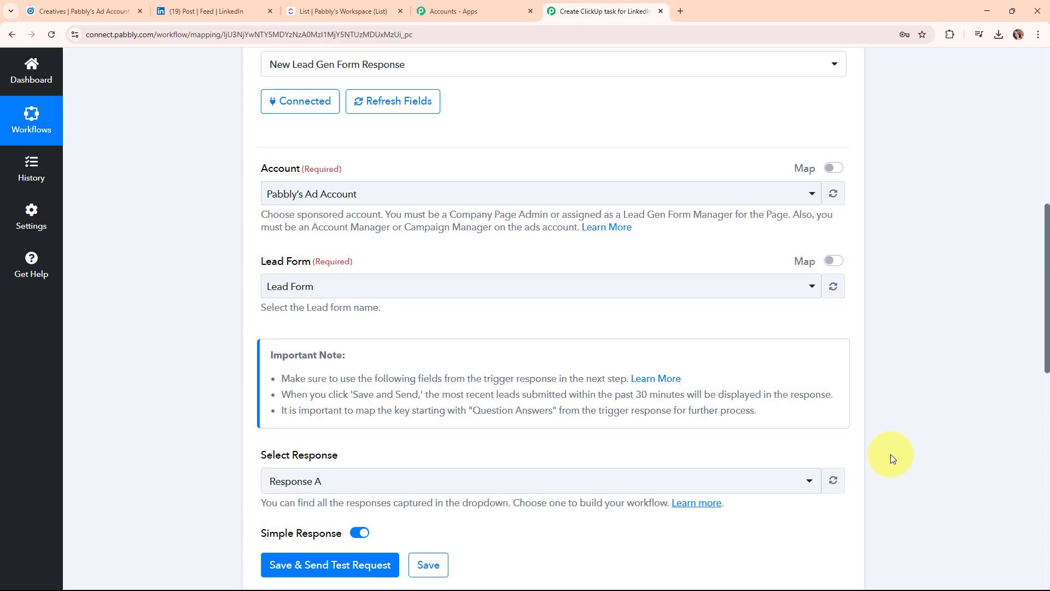
scroll(890, 458, up, 2)
Set the action step's app to ClickUp, found by searching 'clic', with the Create Task event.
click(842, 274)
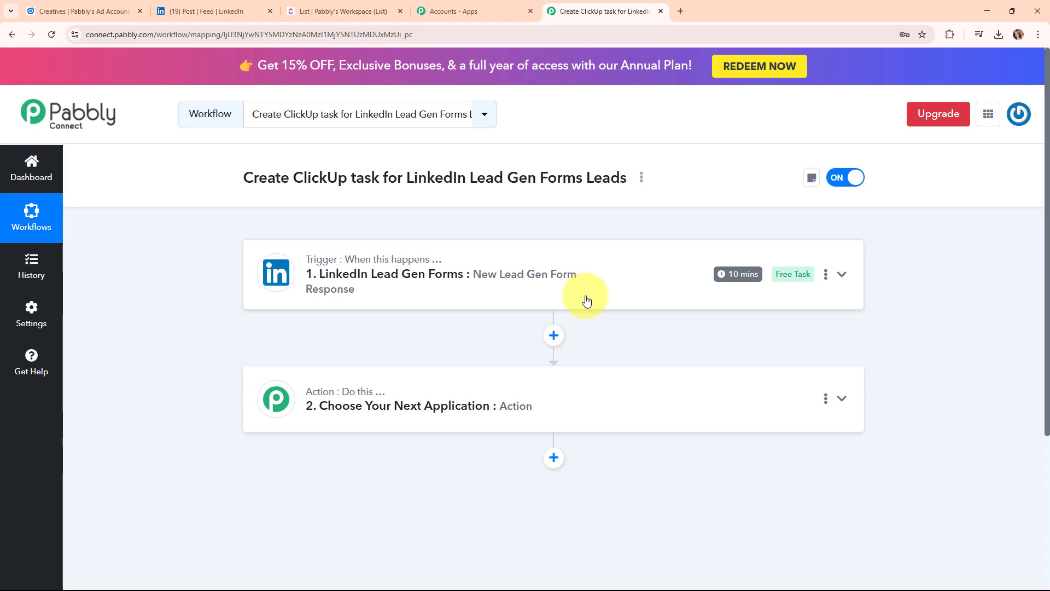
click(644, 398)
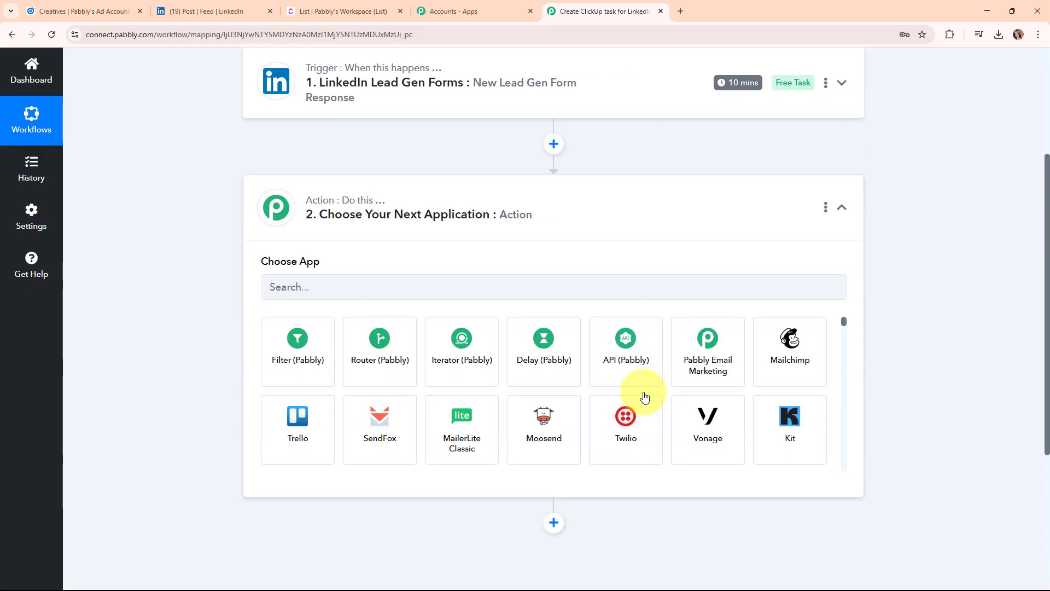
click(502, 285)
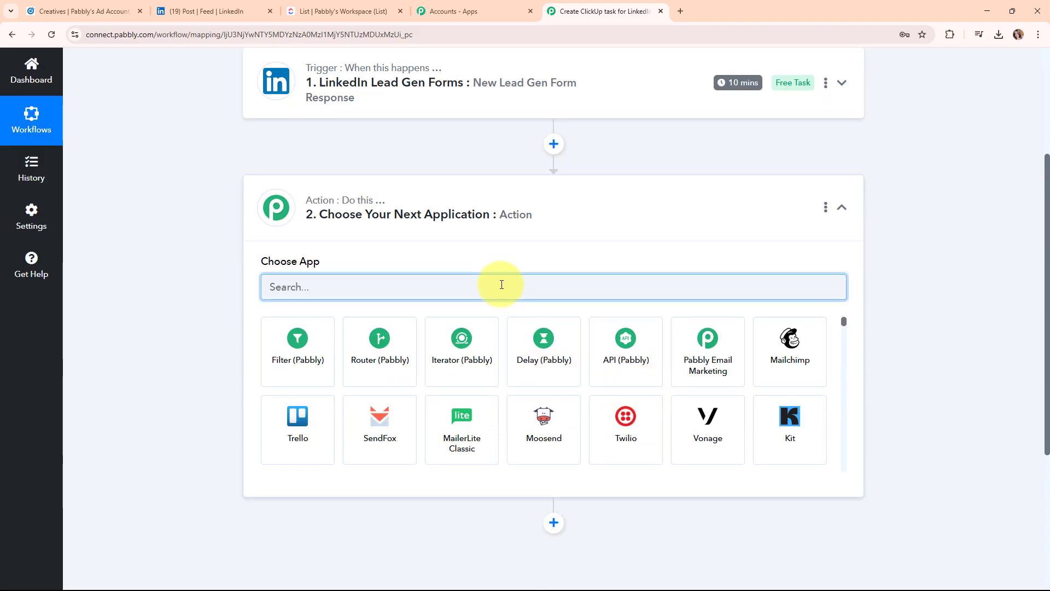
text(clic)
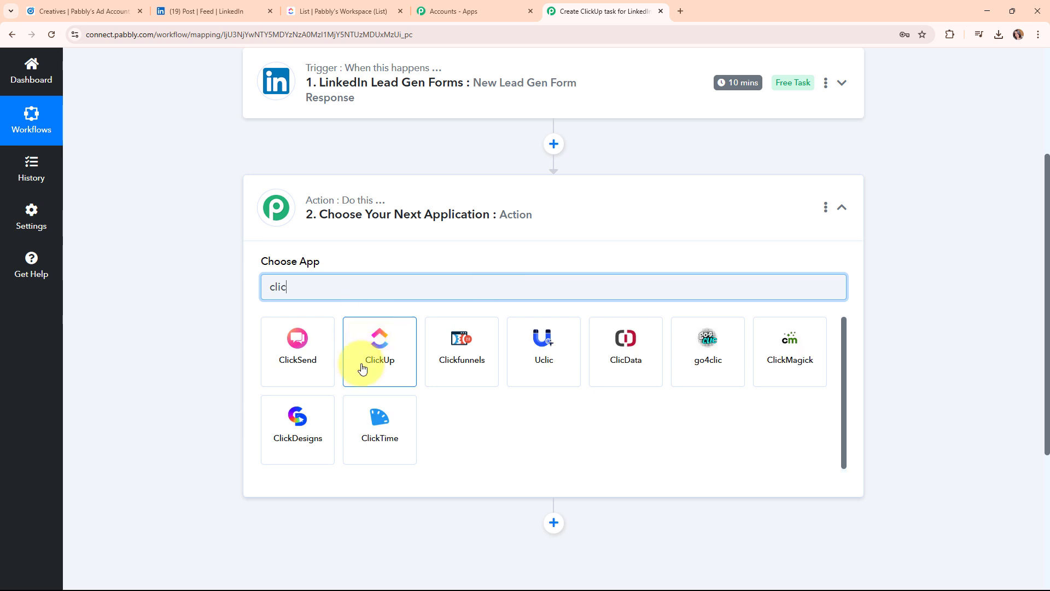
click(361, 365)
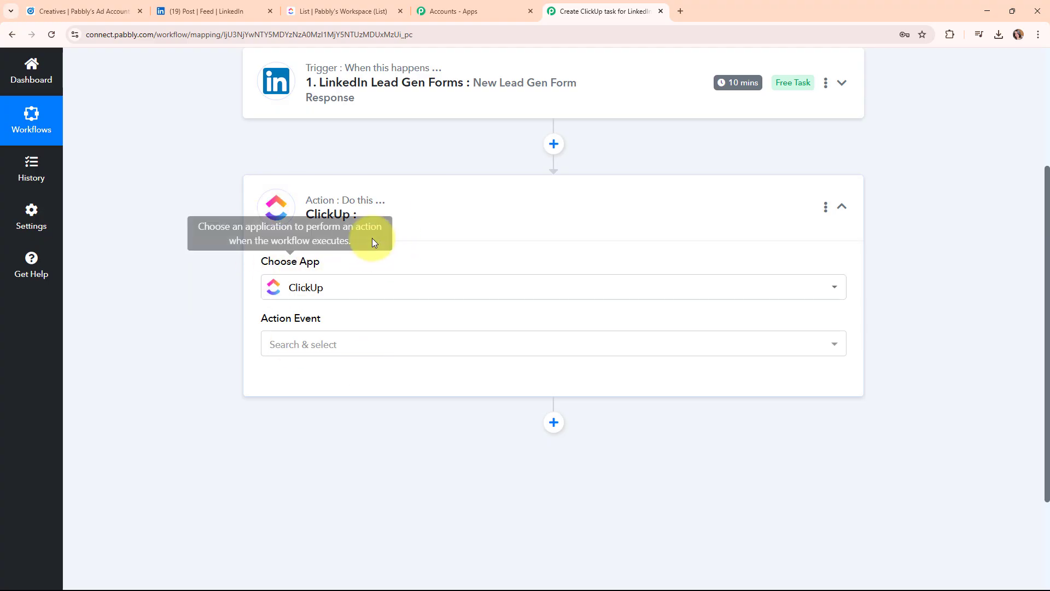
click(396, 343)
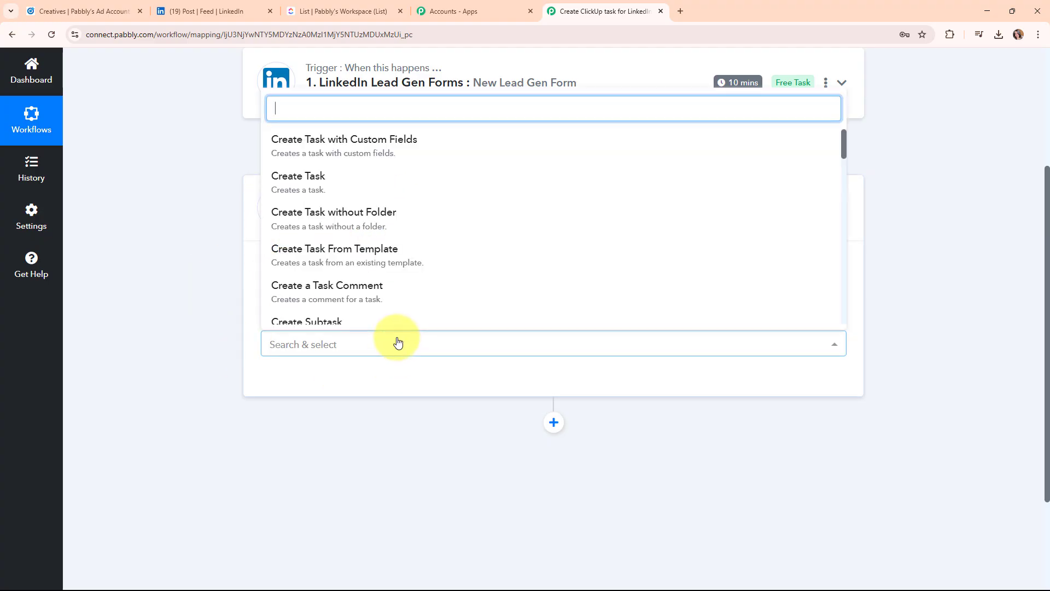
click(394, 177)
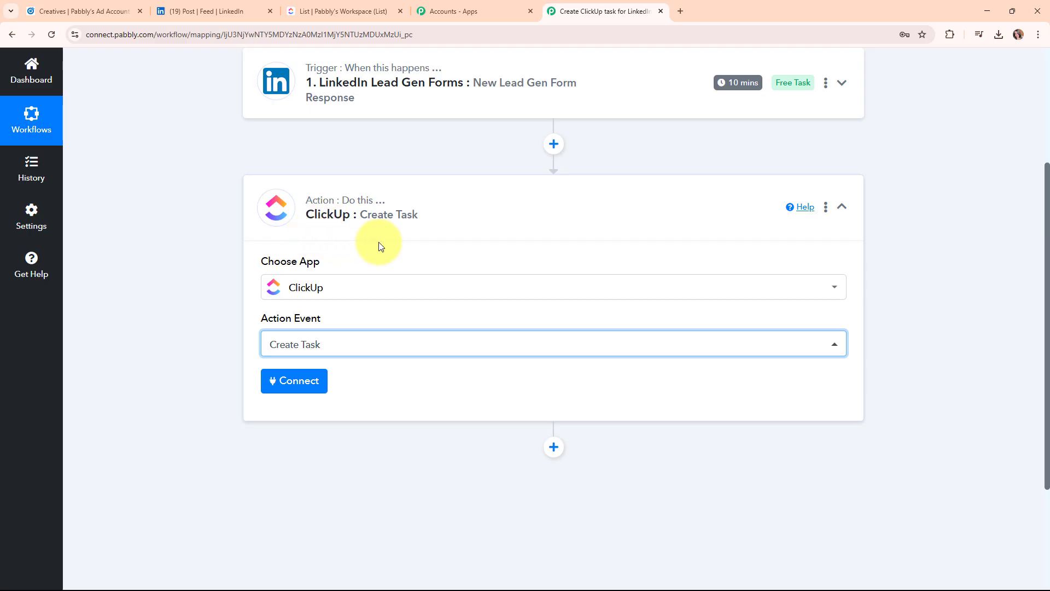
Add a new ClickUp connection, read its API Token instructions, and switch to ClickUp.
click(298, 383)
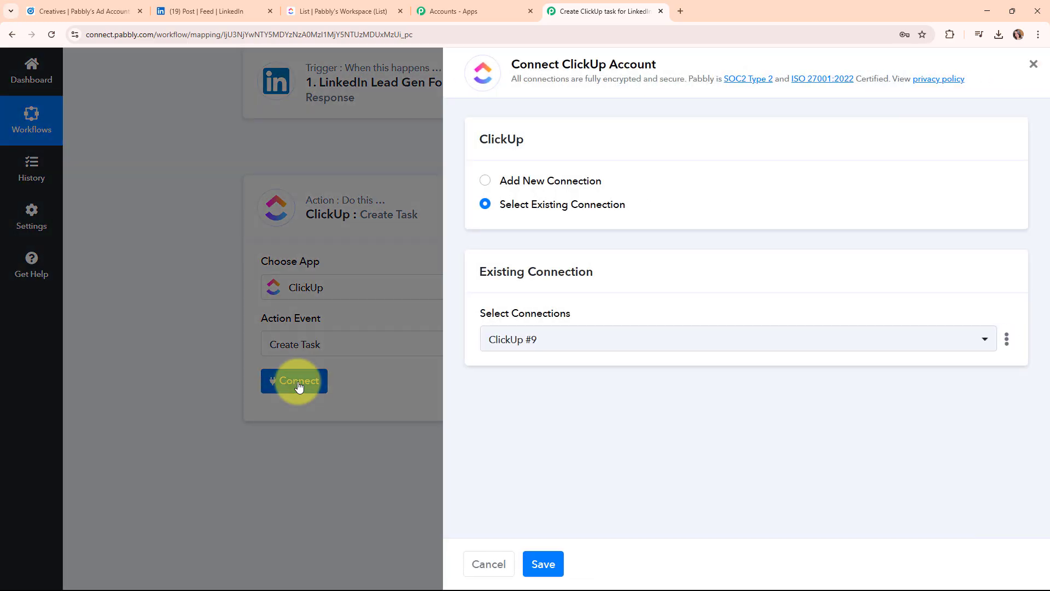
click(487, 184)
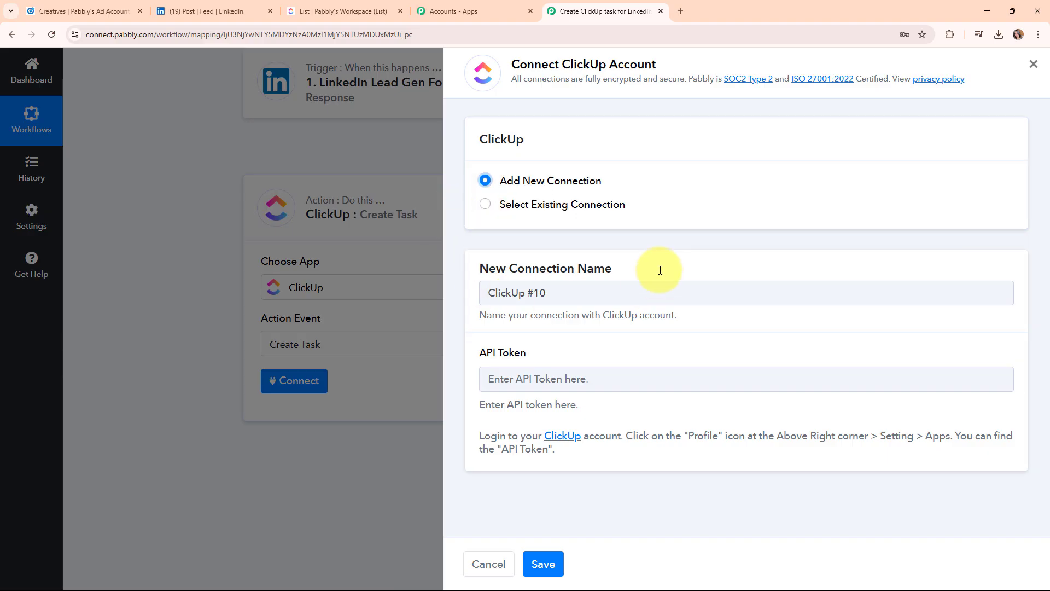
drag(479, 357, 526, 354)
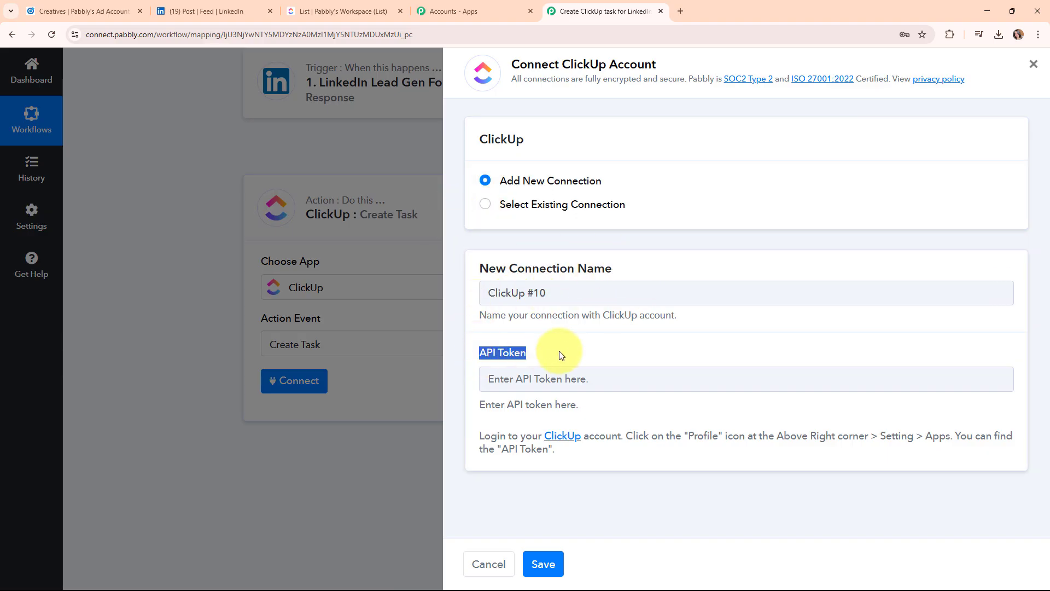
click(501, 437)
triple_click(502, 437)
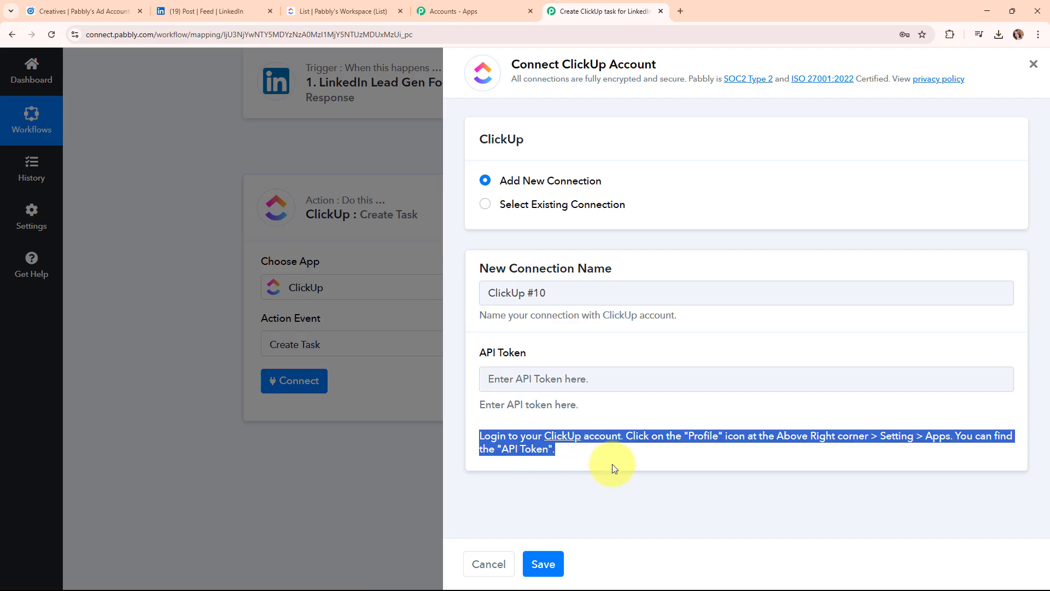
click(648, 468)
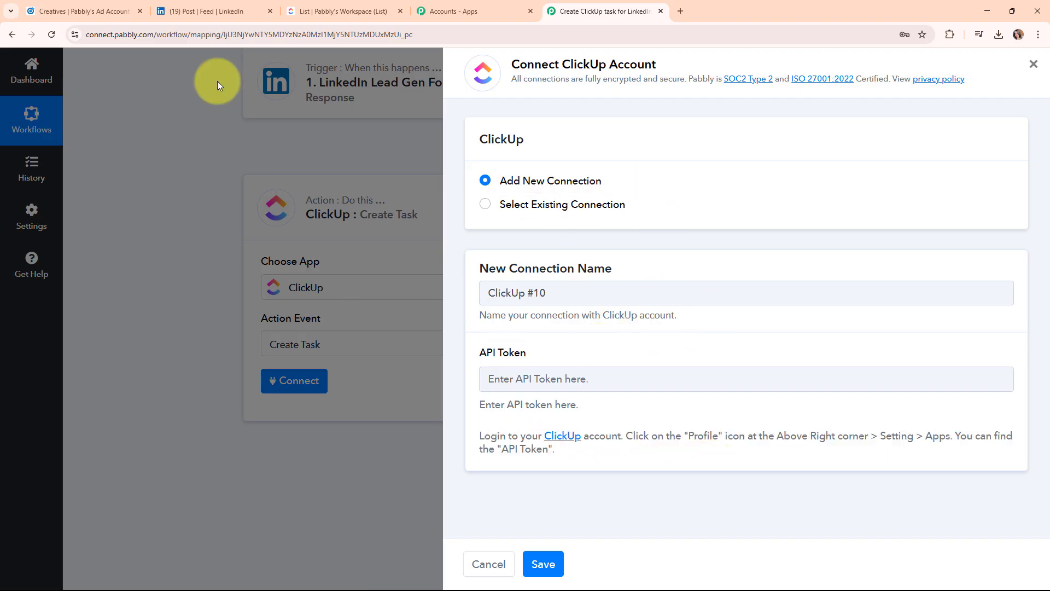
click(328, 11)
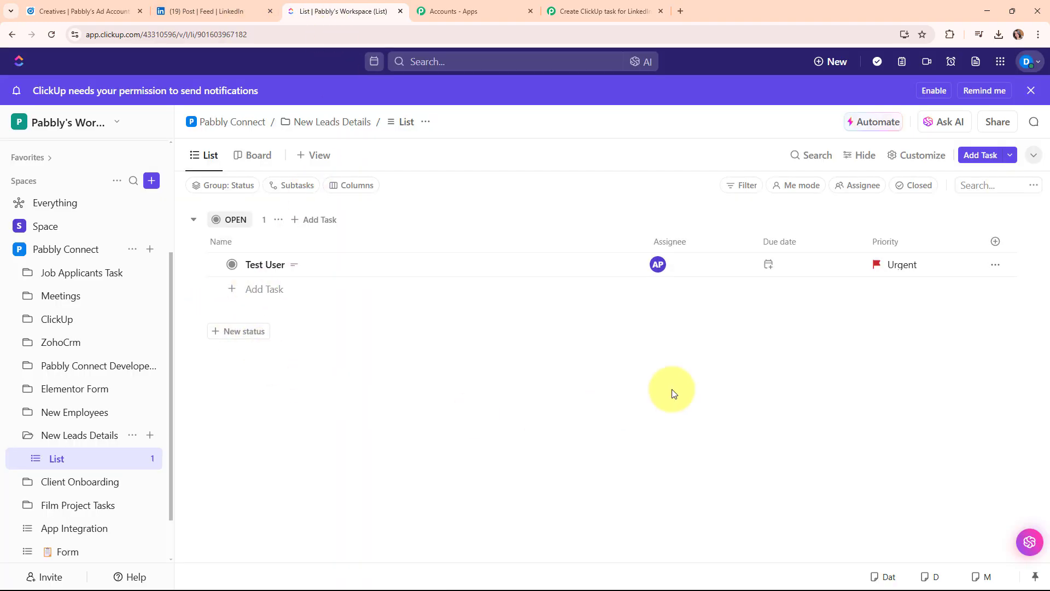
Open ClickUp profile Settings > Apps to reveal the API token, then return to Pabbly Connect.
click(1035, 65)
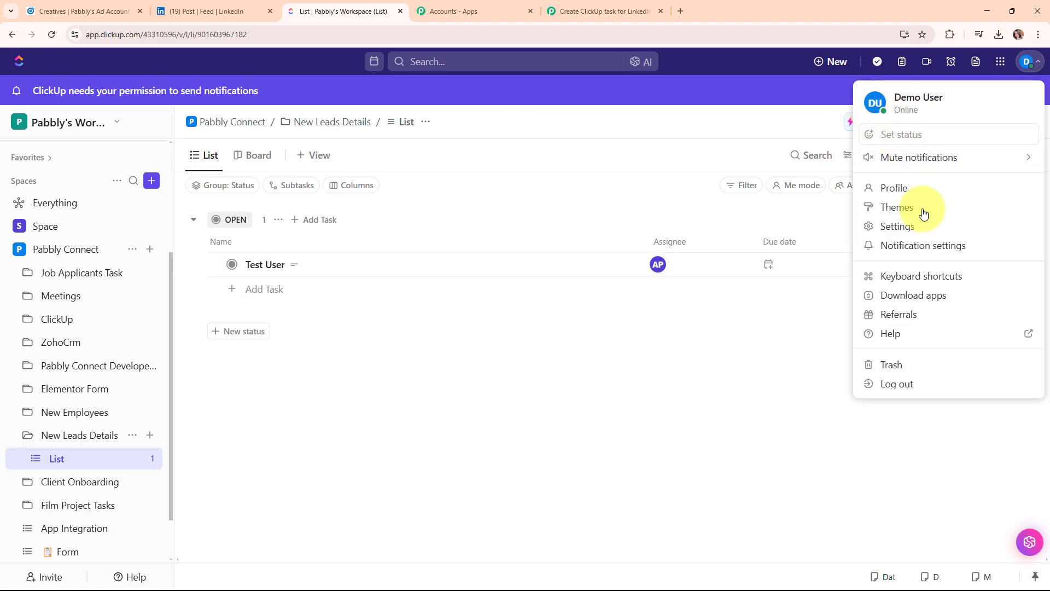
click(933, 226)
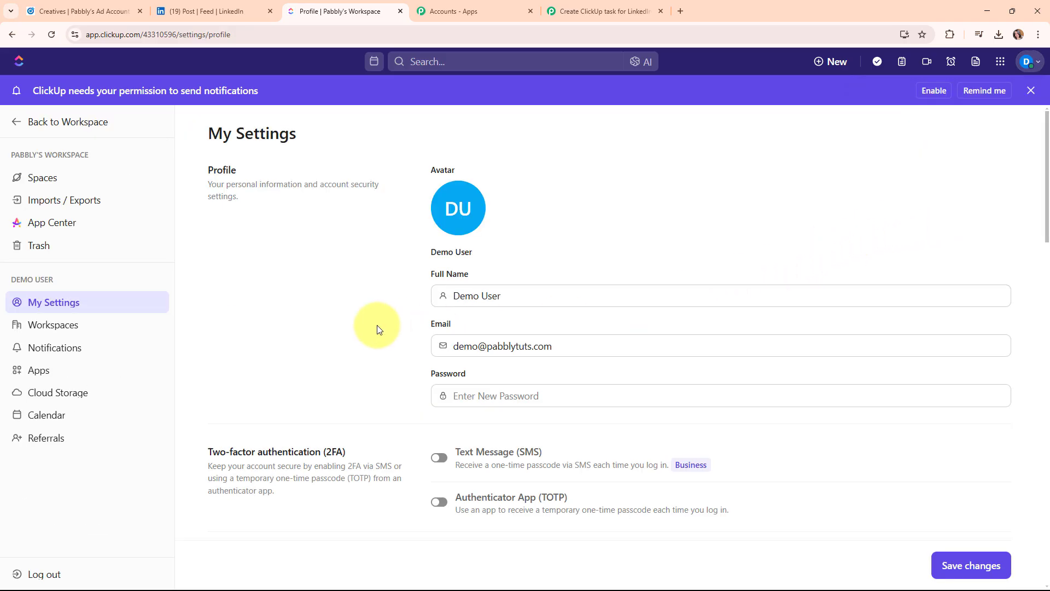
click(32, 376)
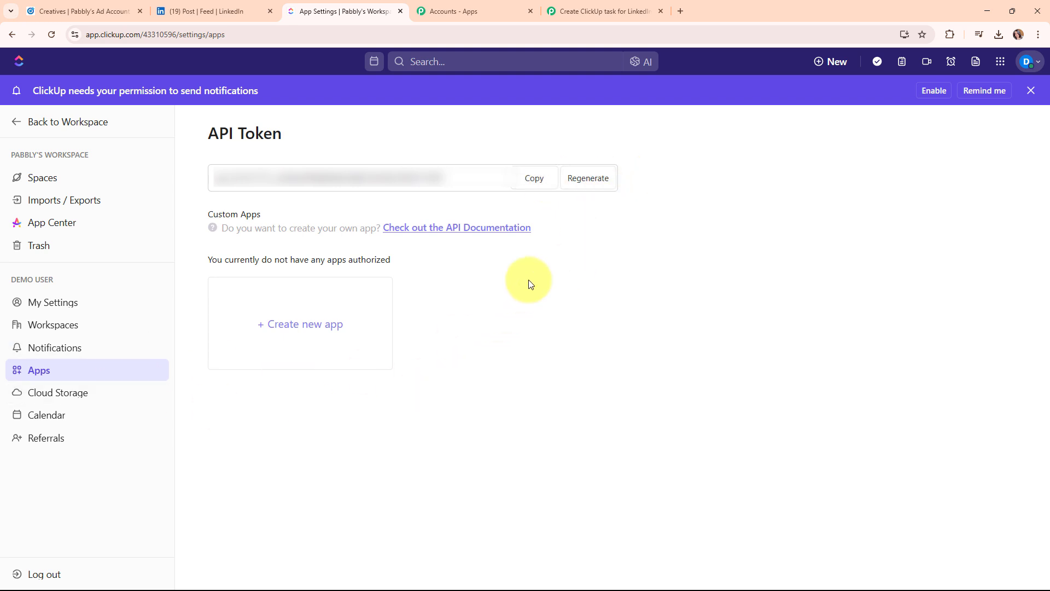
click(639, 12)
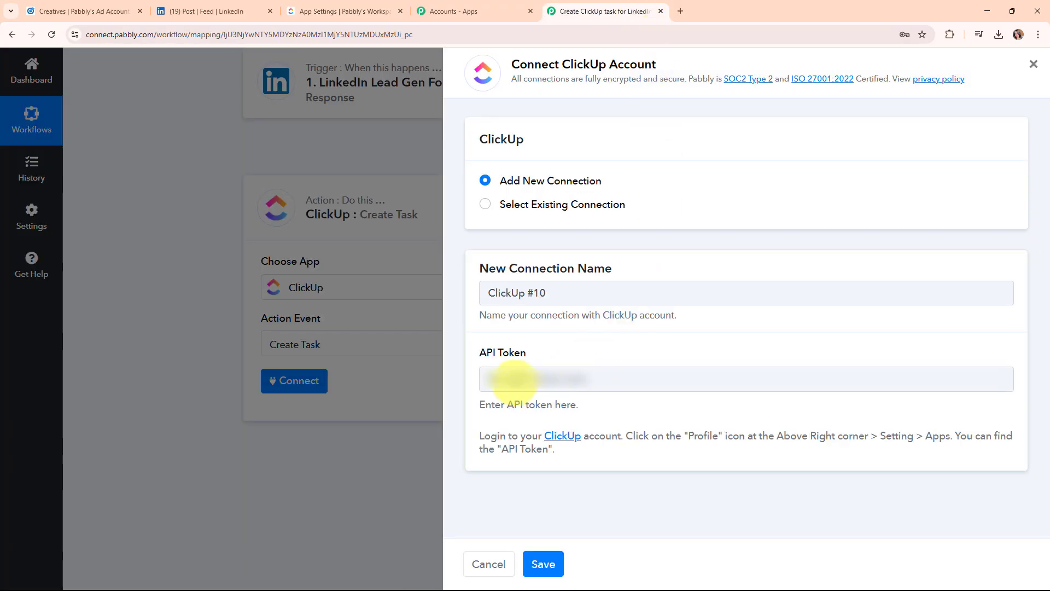
Paste the ClickUp API token, save the connection, and return to the ClickUp workspace list.
right_click(513, 379)
click(562, 257)
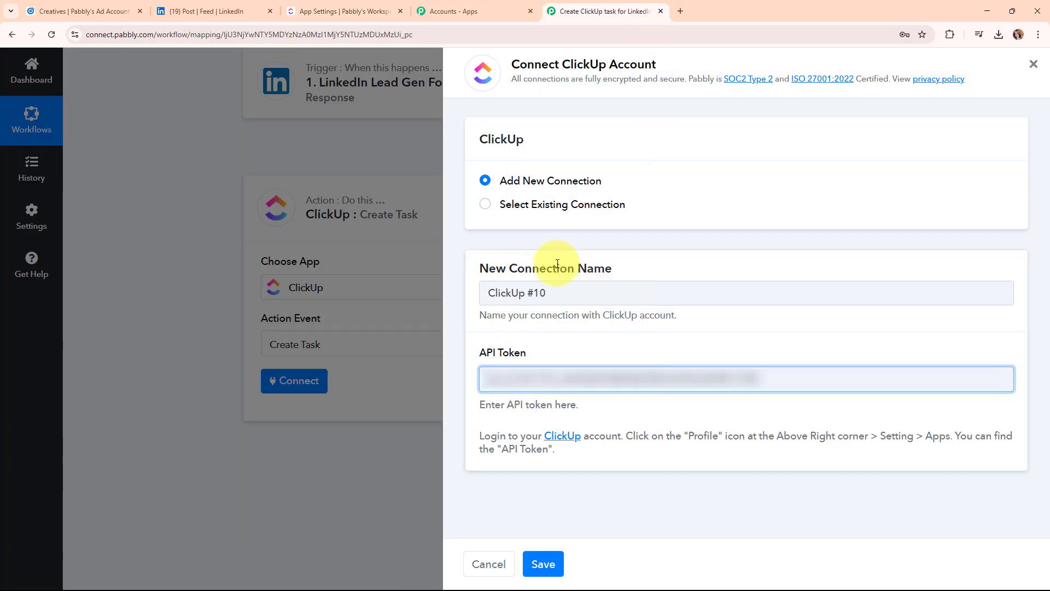
click(555, 567)
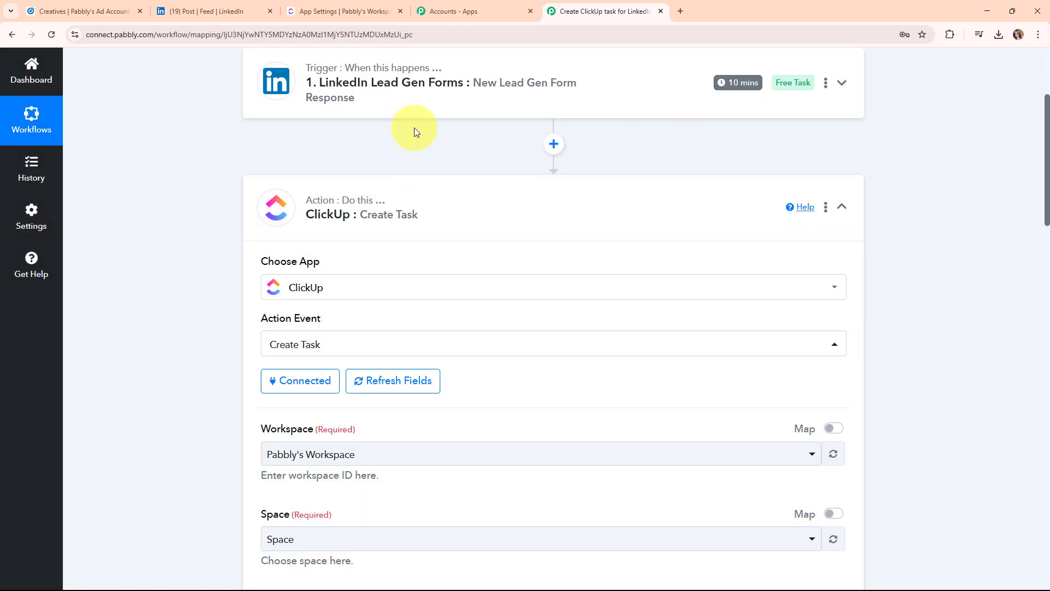
scroll(487, 371, down, 5)
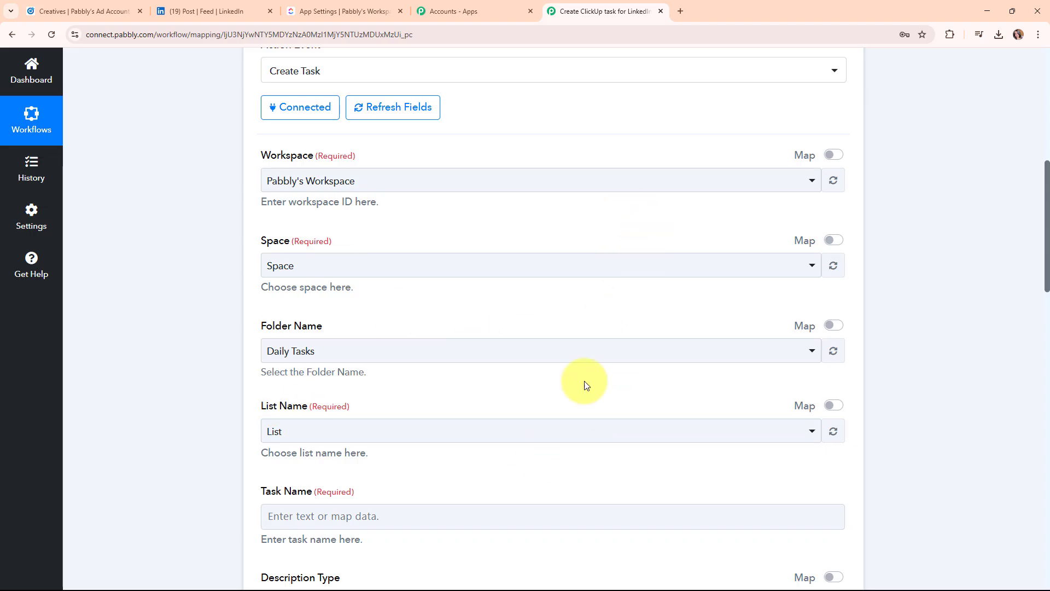
click(317, 11)
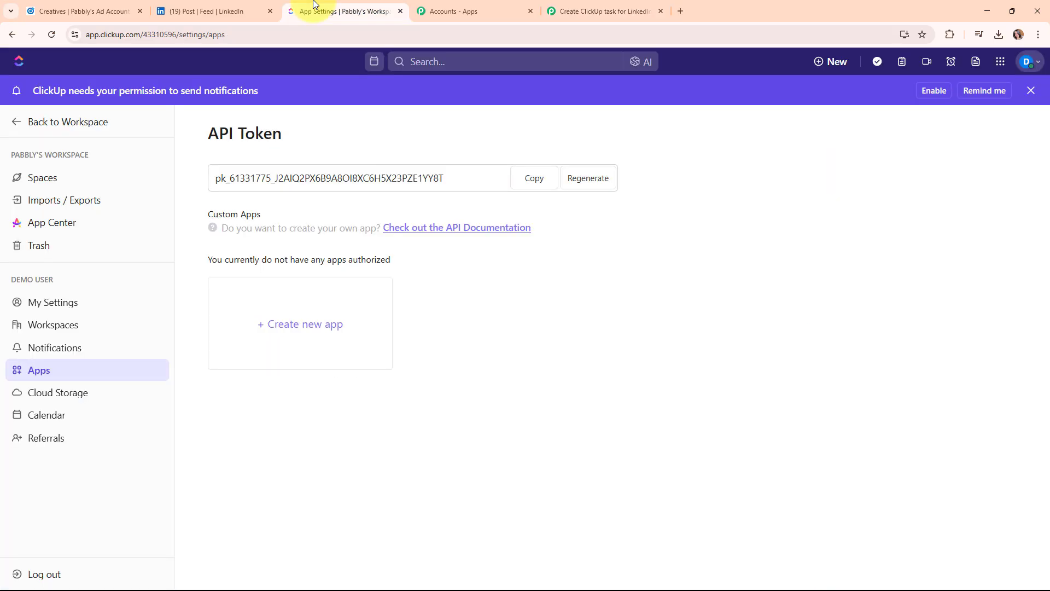
click(48, 122)
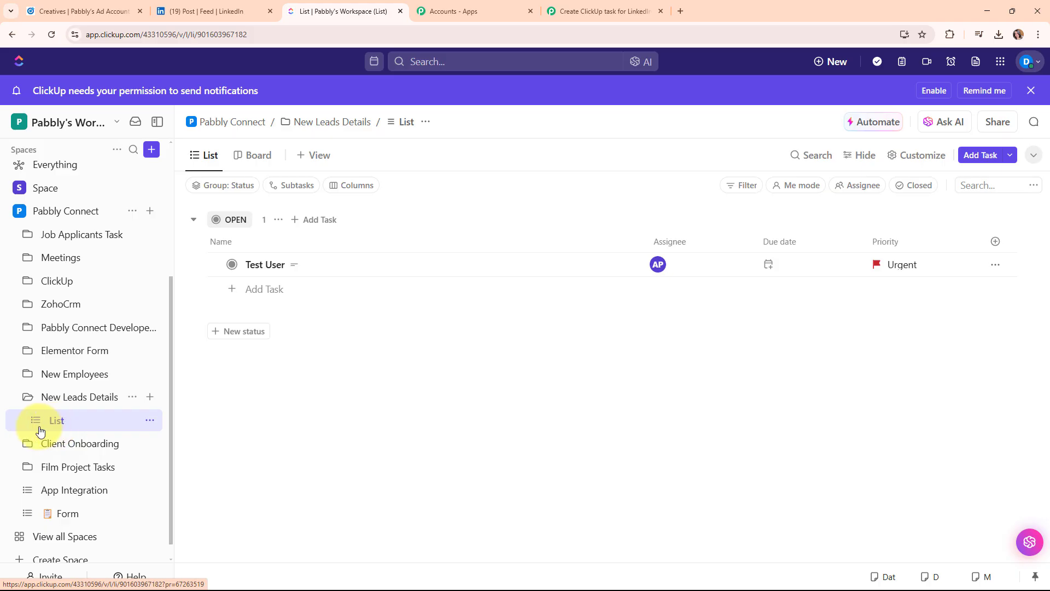
Choose Pabbly's Workspace, the Pabbly Connect space, the New Leads Details folder and List.
click(629, 3)
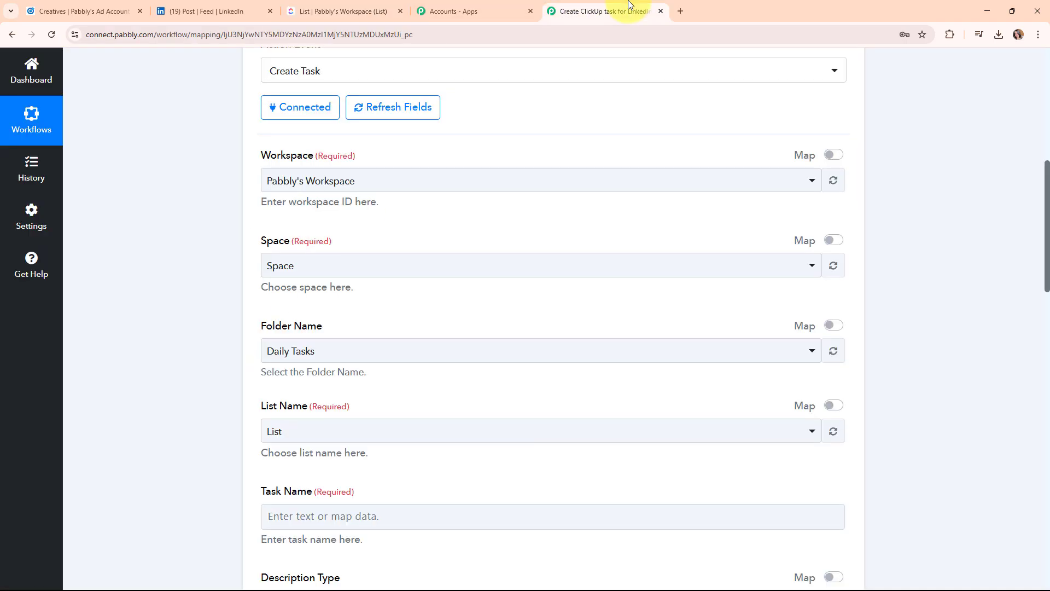
click(311, 181)
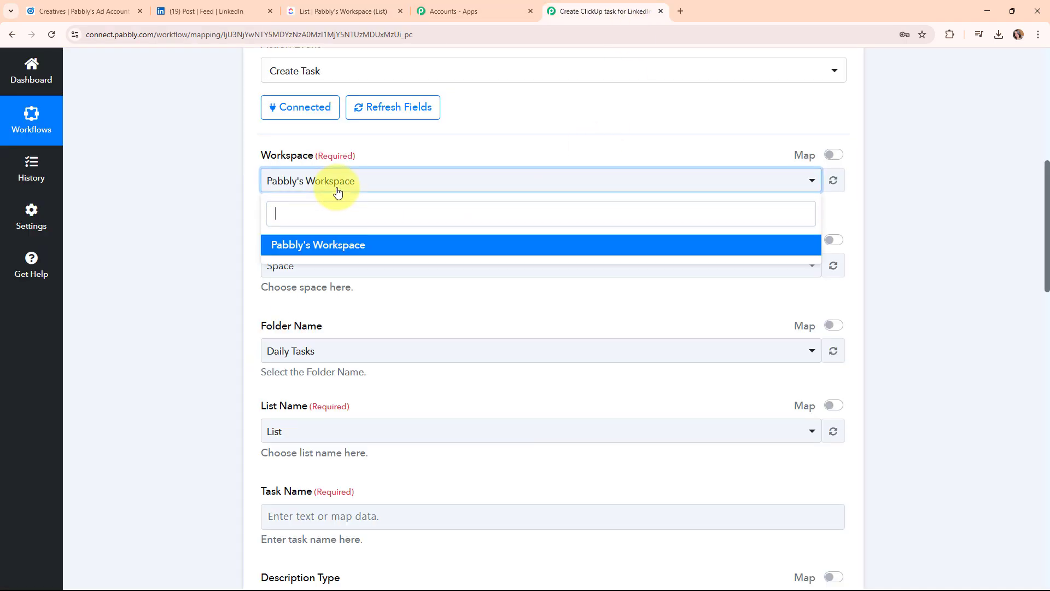
click(328, 246)
scroll(492, 197, down, 2)
click(459, 156)
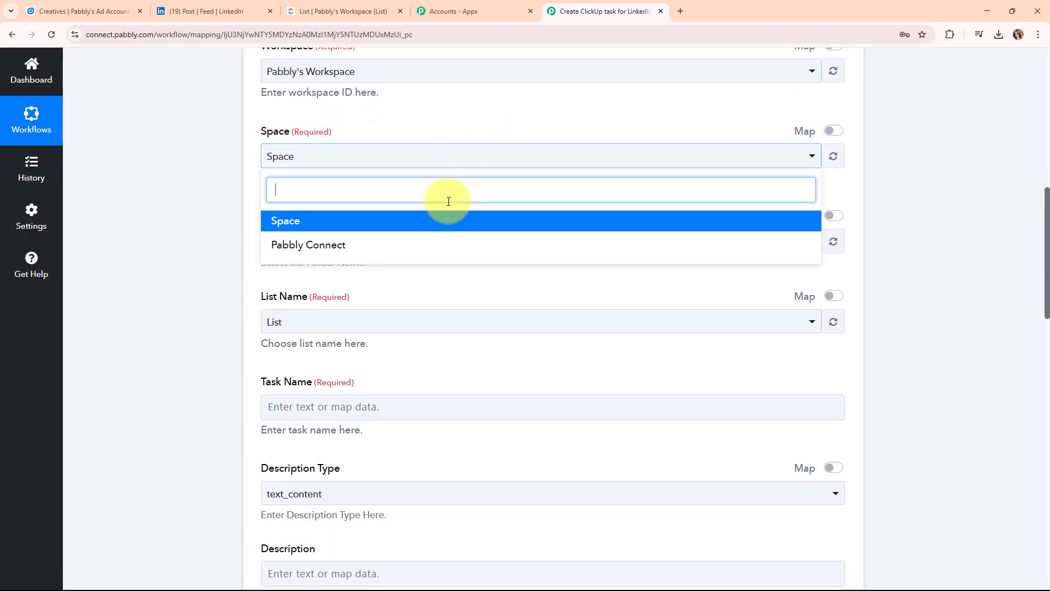
click(427, 247)
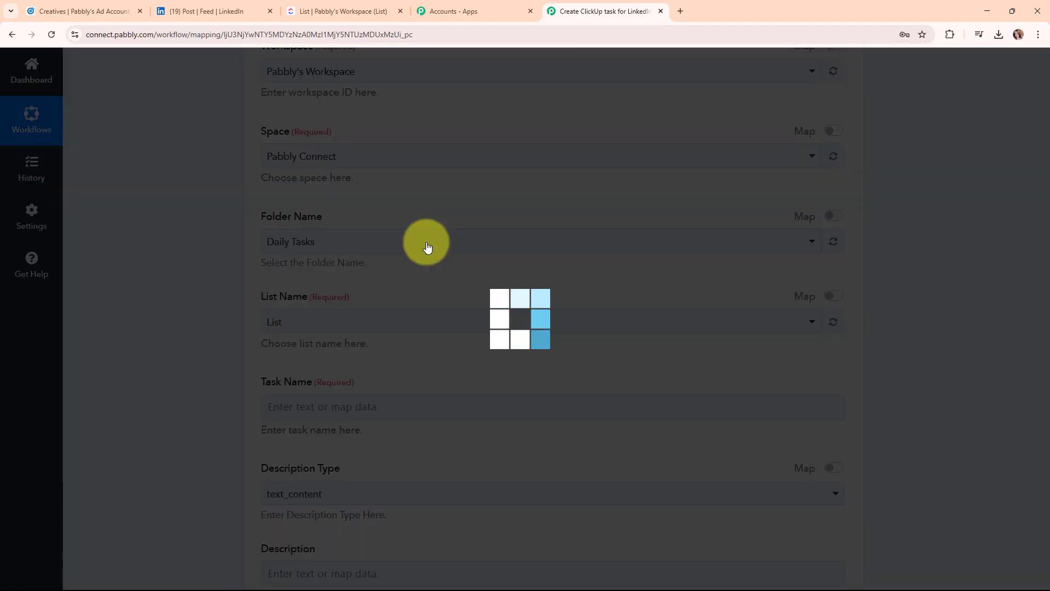
click(426, 243)
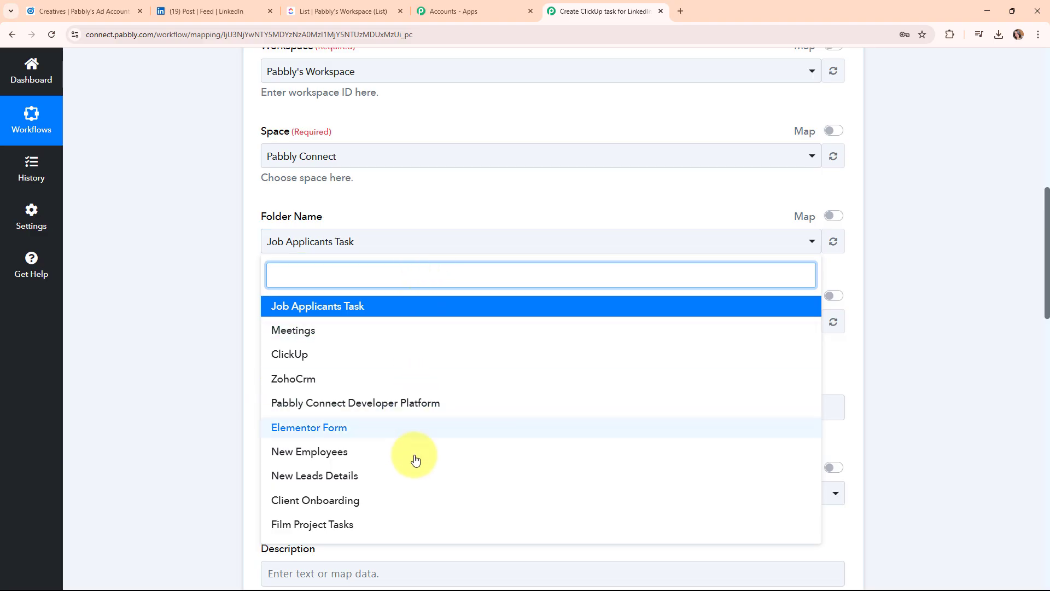
click(413, 475)
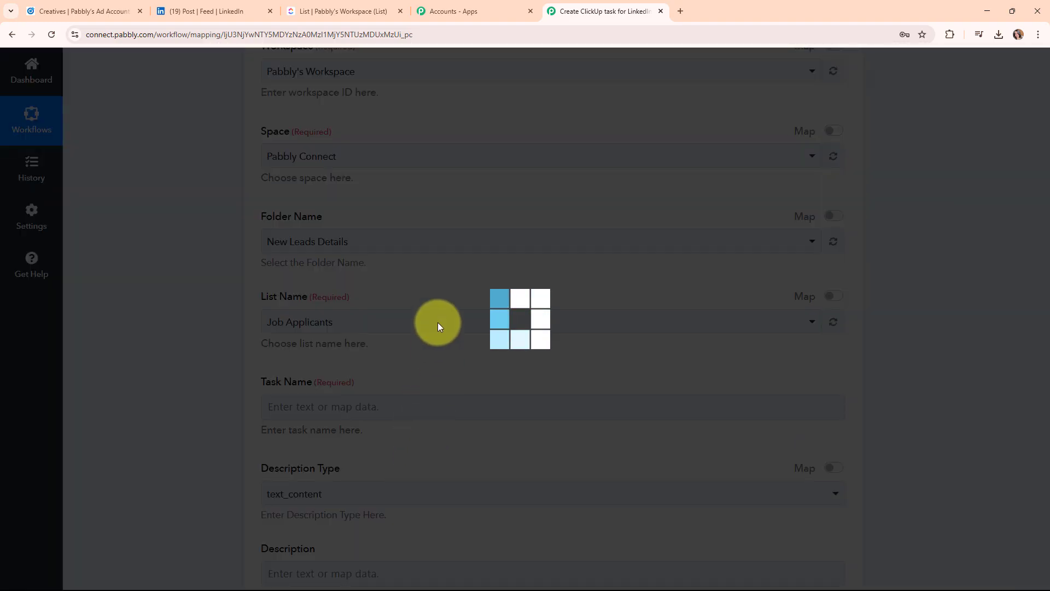
scroll(452, 284, down, 1)
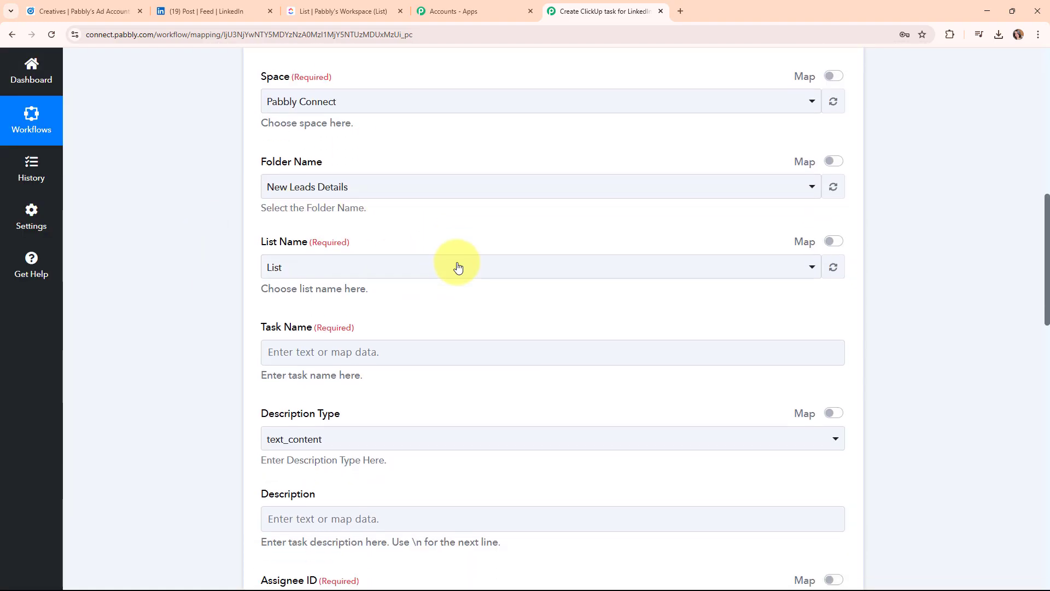
click(359, 268)
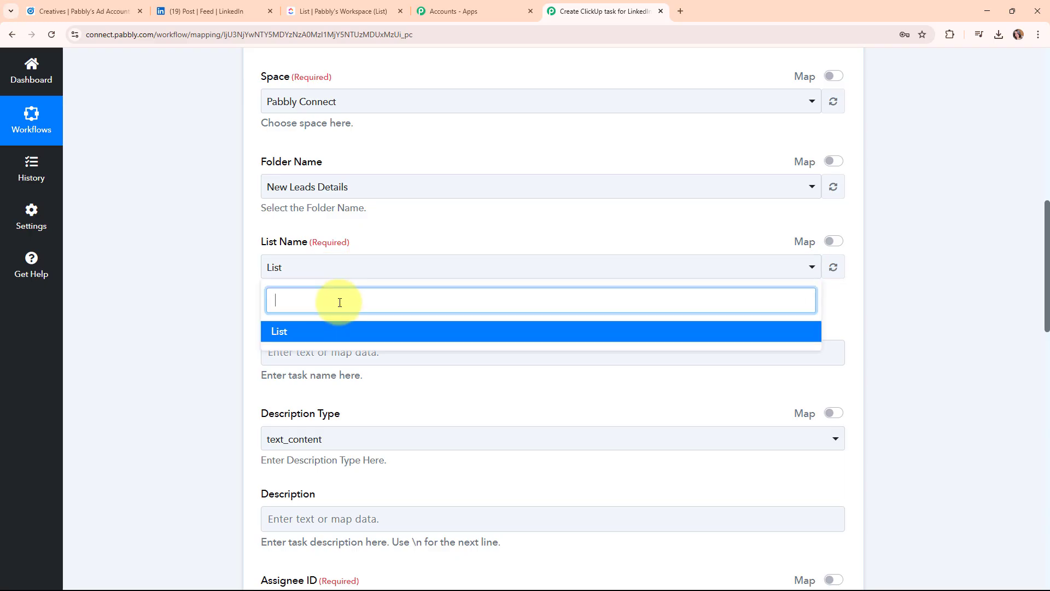
click(322, 335)
scroll(556, 317, down, 4)
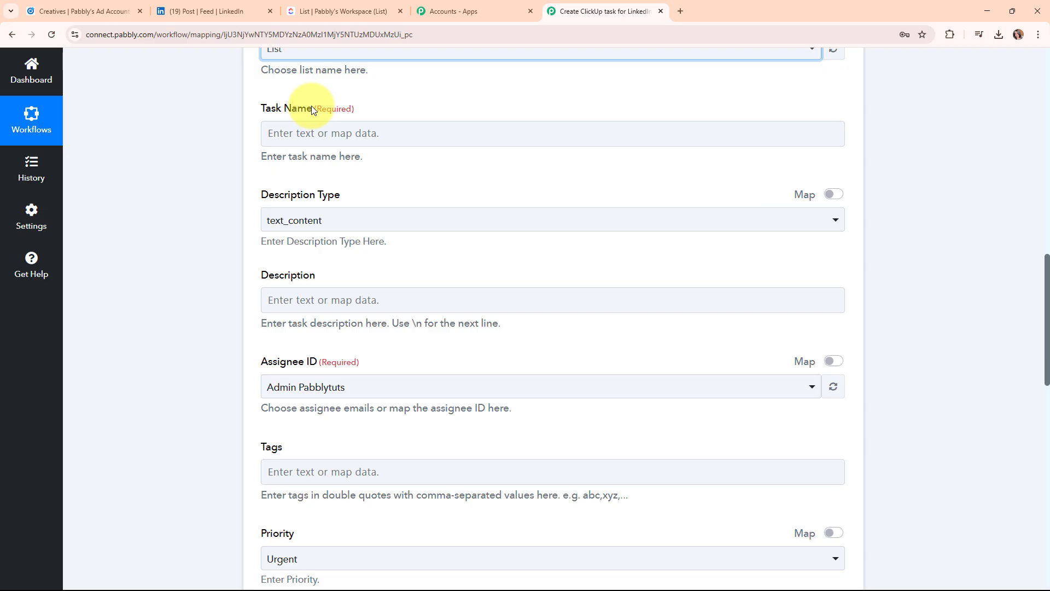
Map the lead's first name and last name answers into the Task Name field.
click(275, 141)
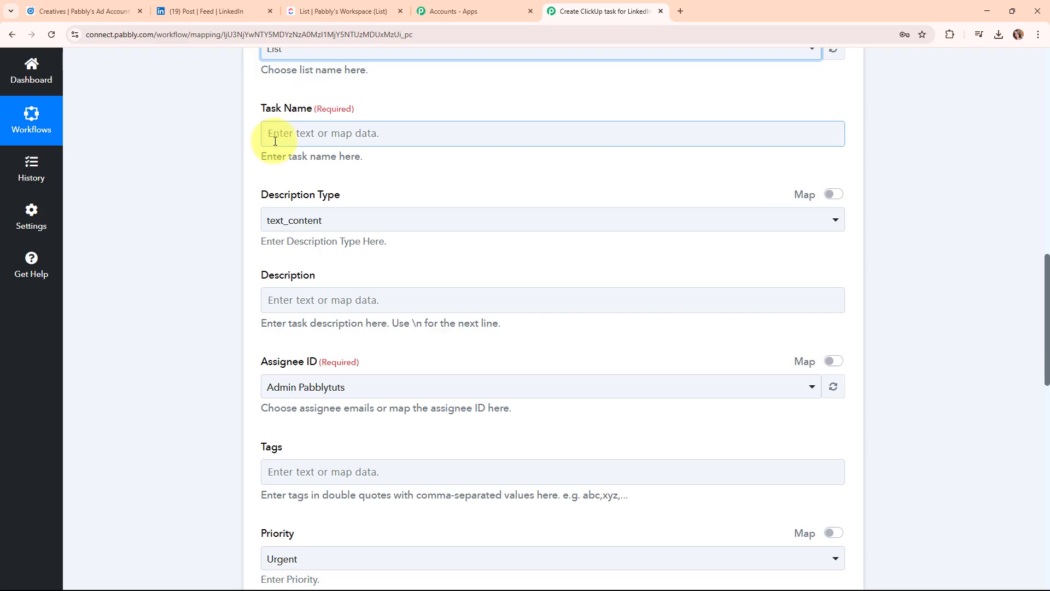
click(275, 141)
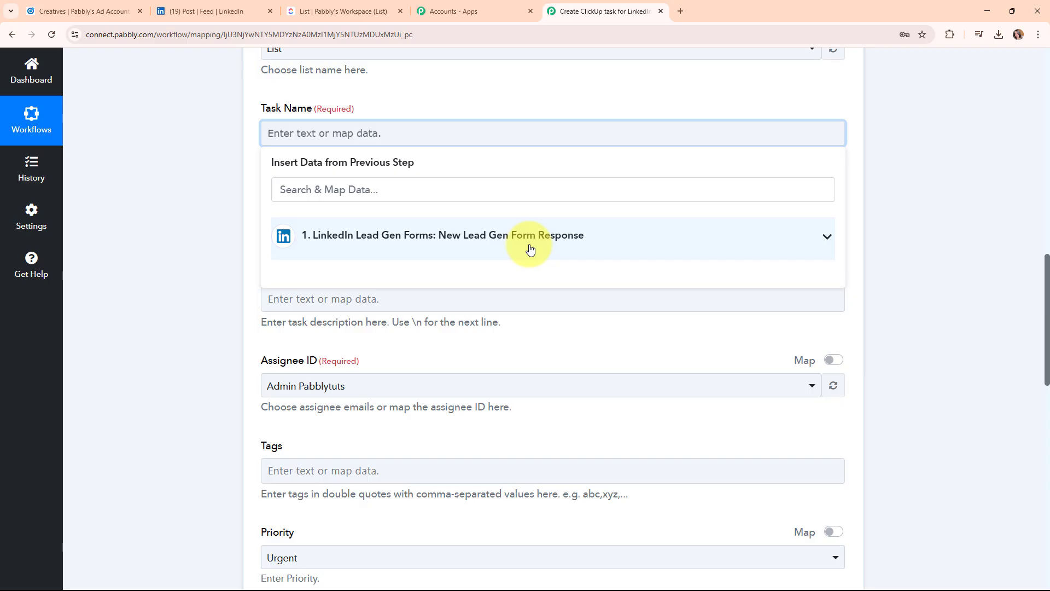
click(417, 196)
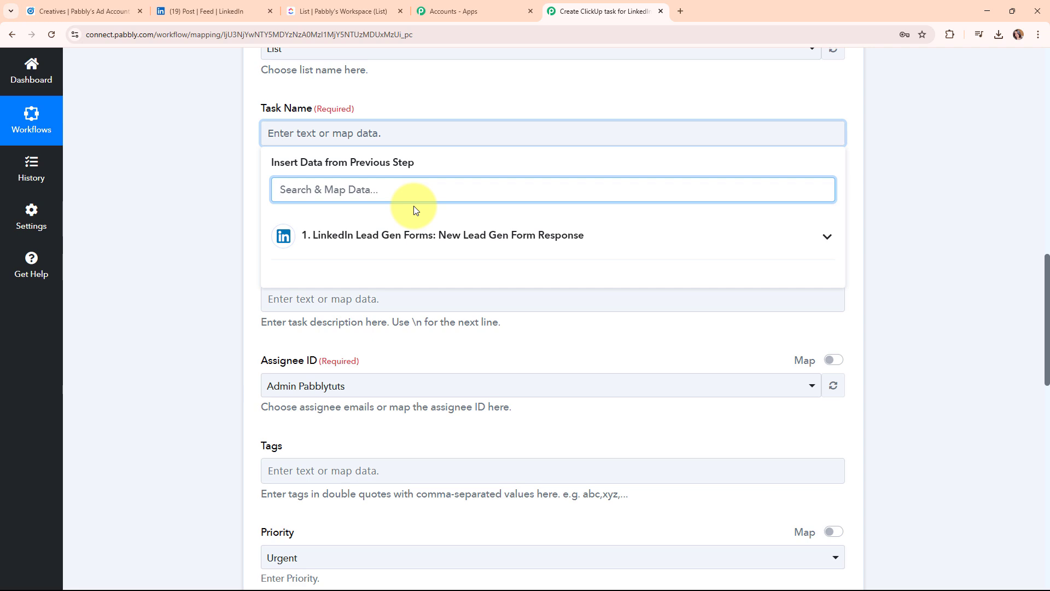
text(fir)
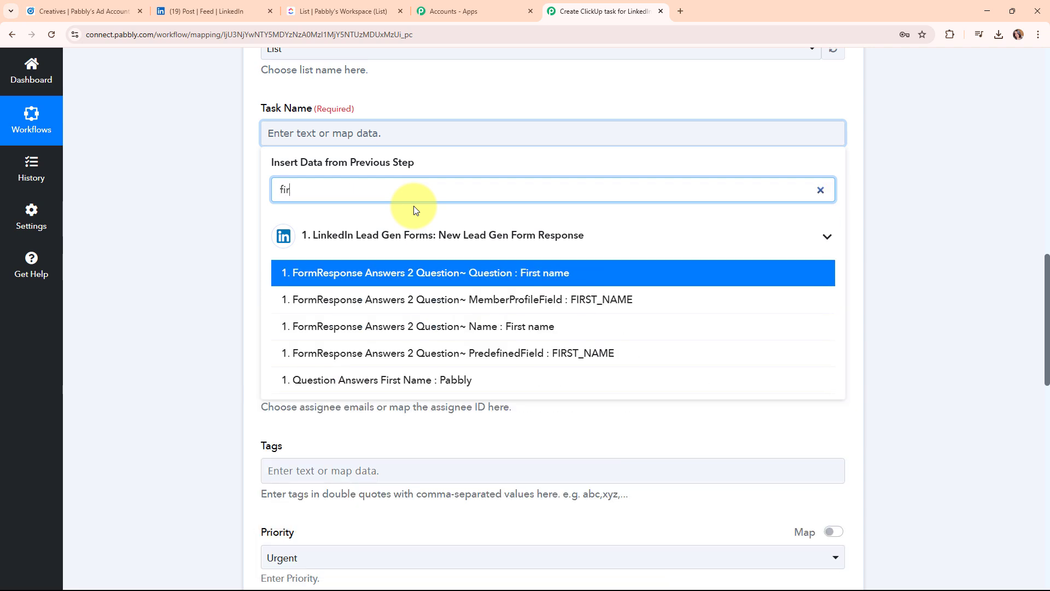
click(475, 385)
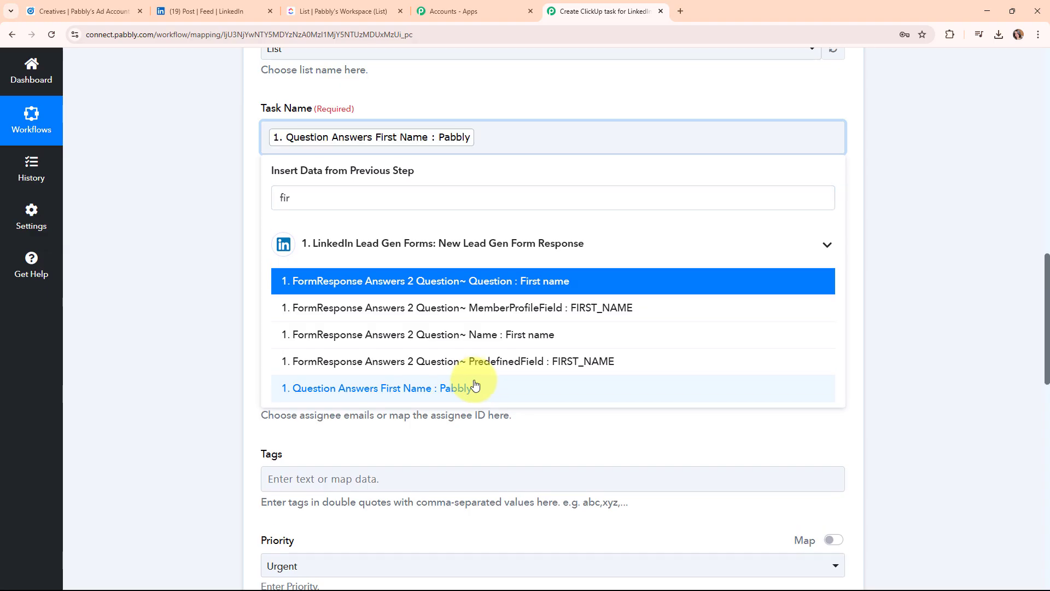
click(456, 146)
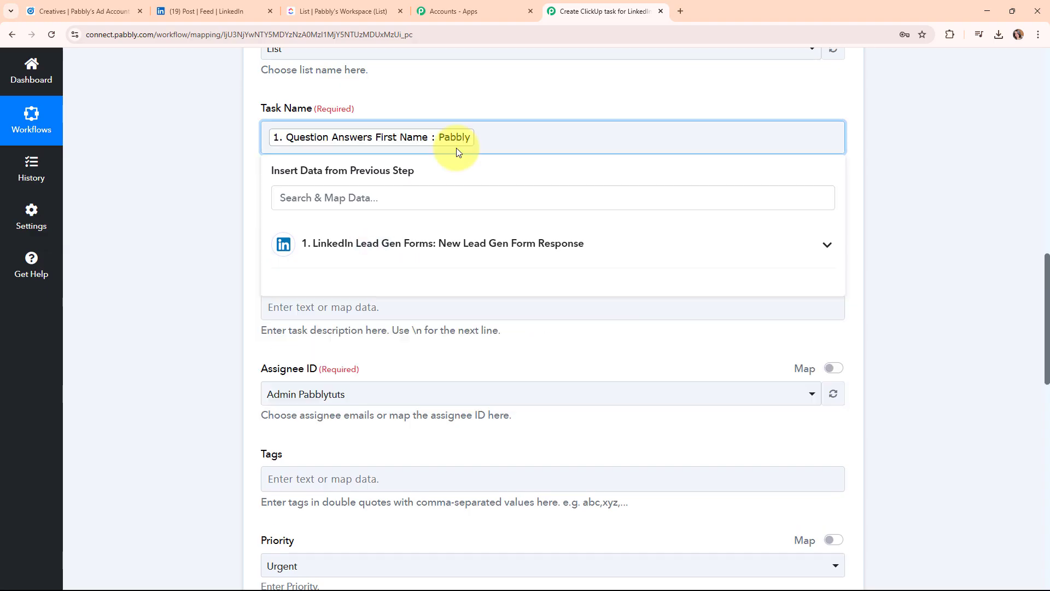
click(404, 196)
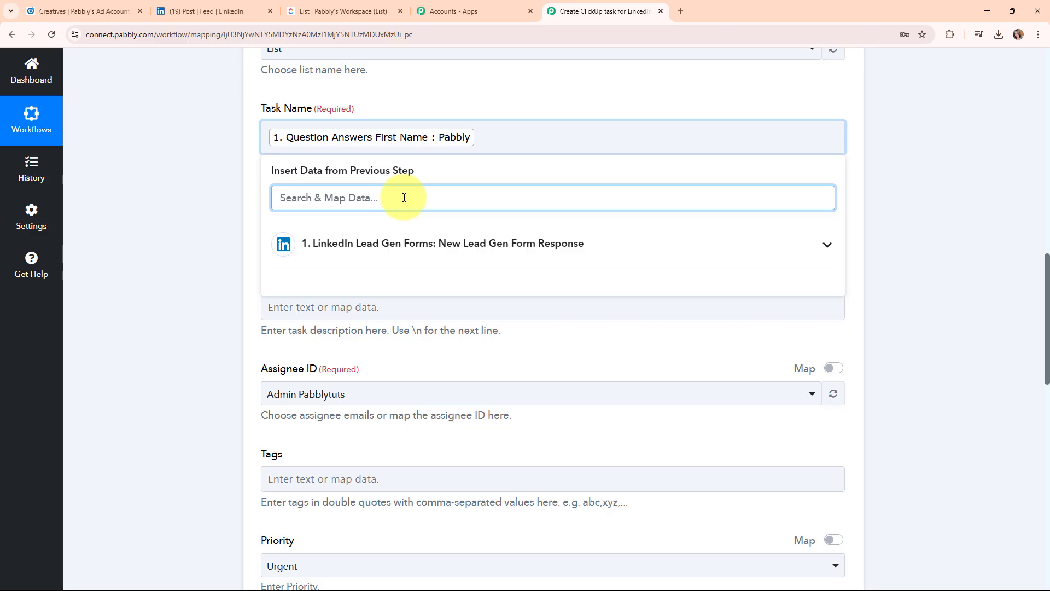
text(last)
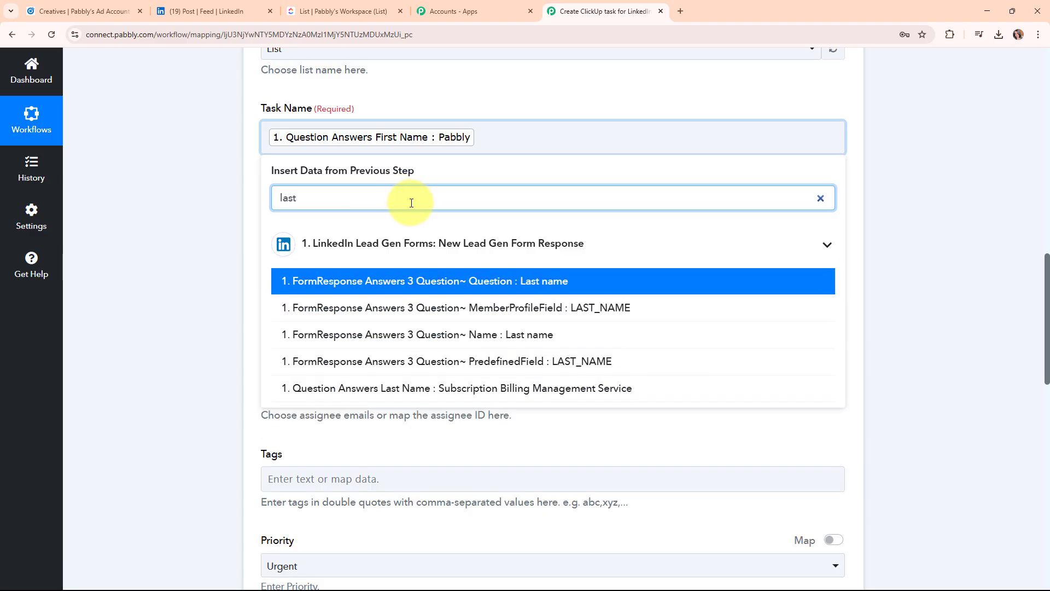
click(514, 392)
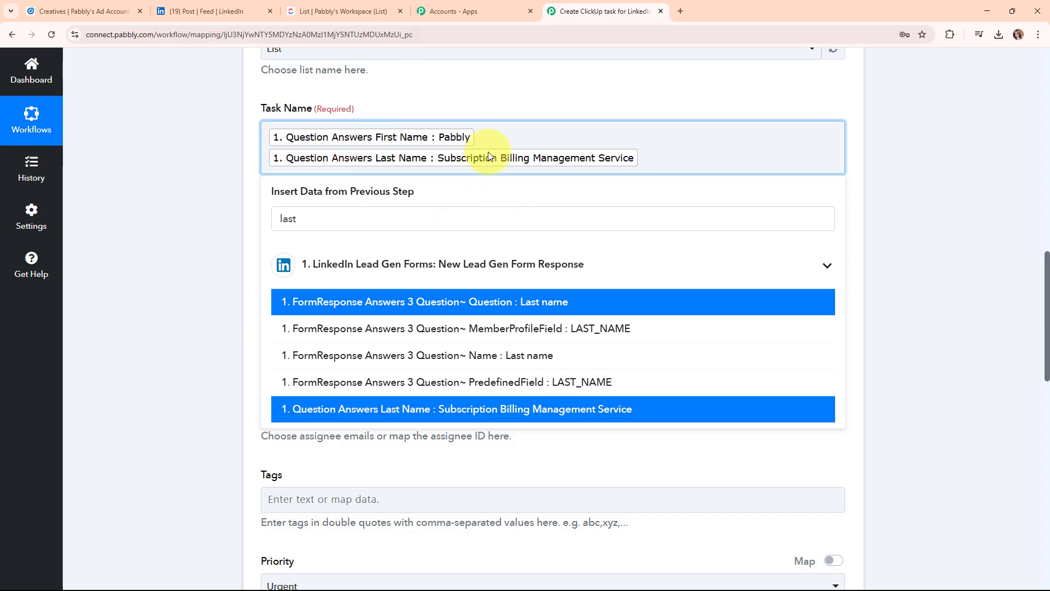
click(177, 181)
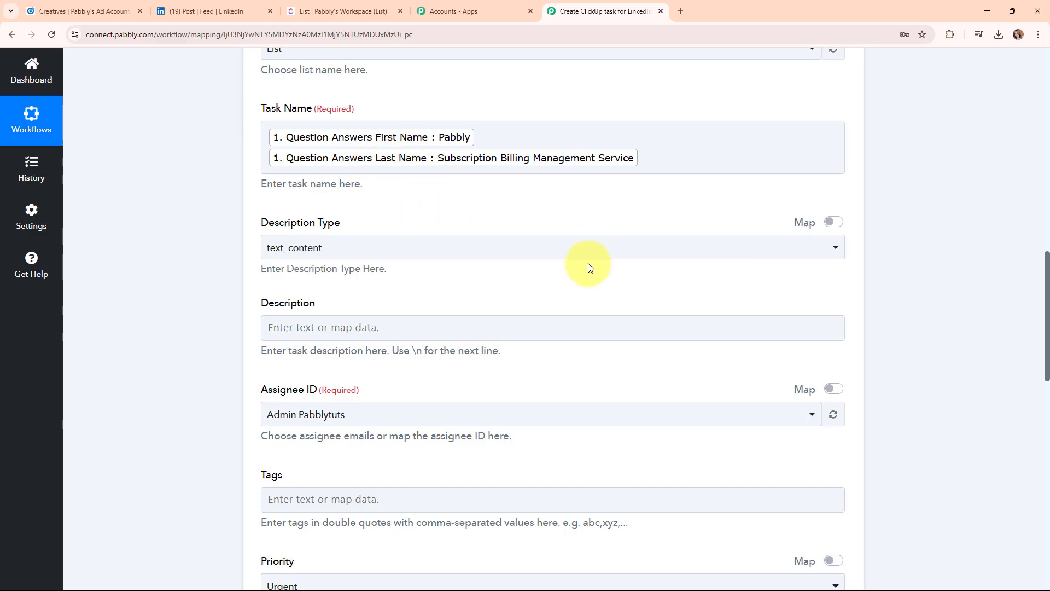
Keep text_content as the task's Description Type.
click(384, 256)
click(370, 311)
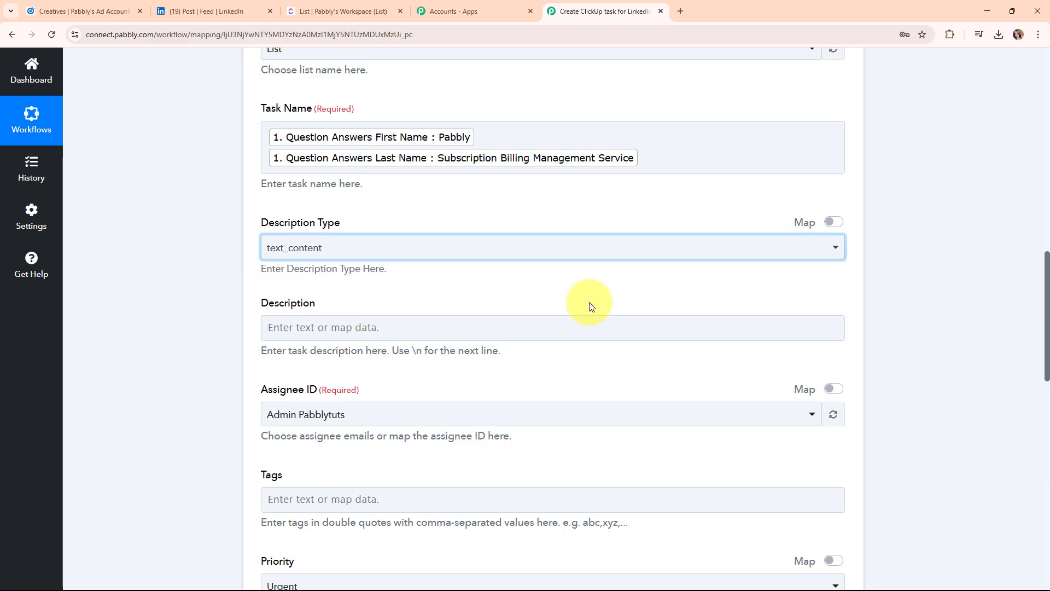
scroll(591, 305, down, 2)
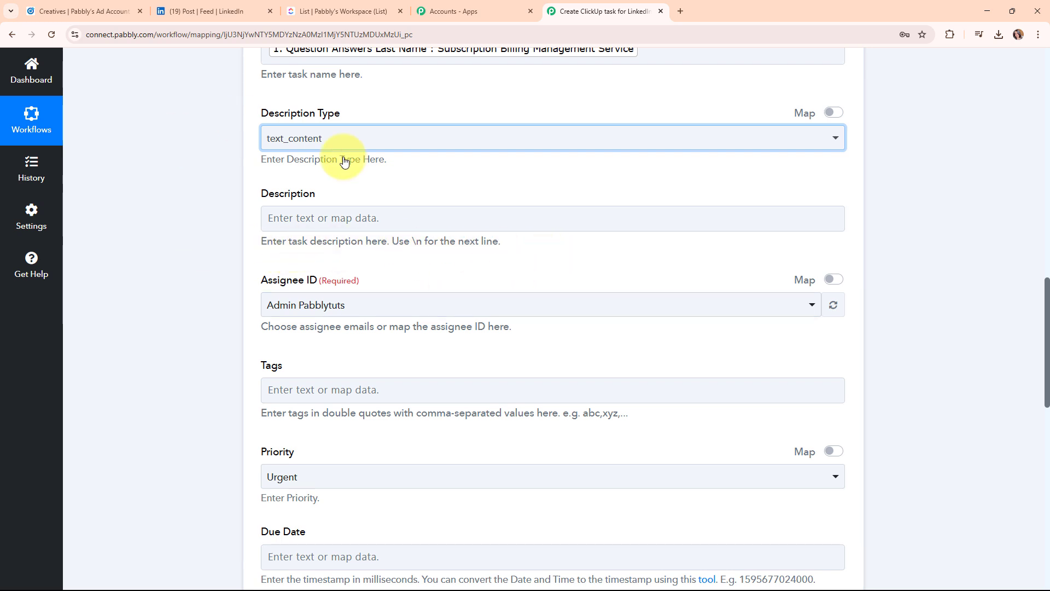
Insert the lead's email address answer into the Description, followed by a \n line break.
click(301, 214)
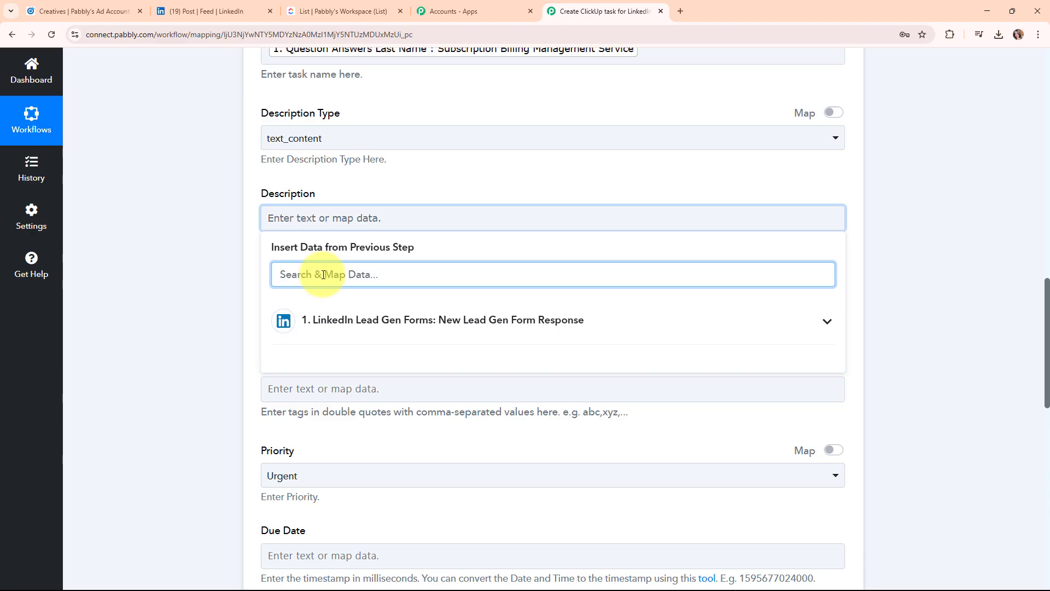
text(@)
click(471, 385)
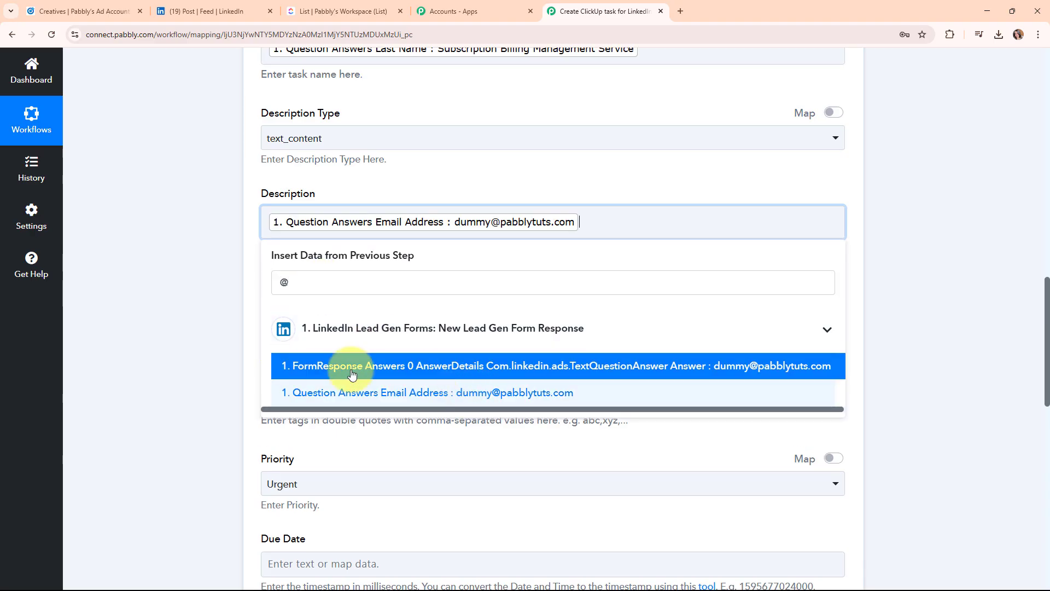
click(225, 216)
click(583, 222)
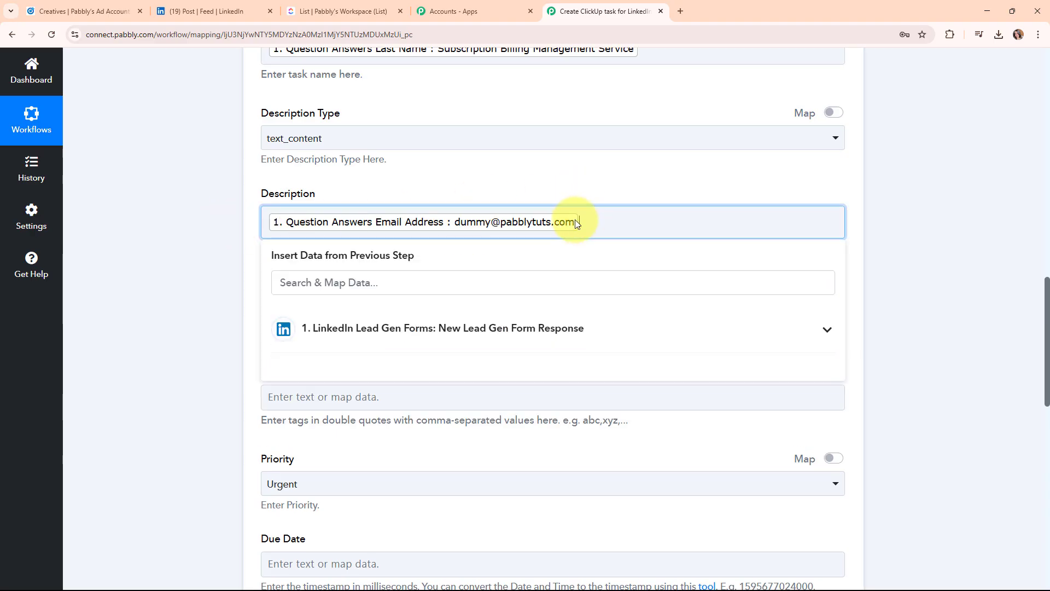
text(\)
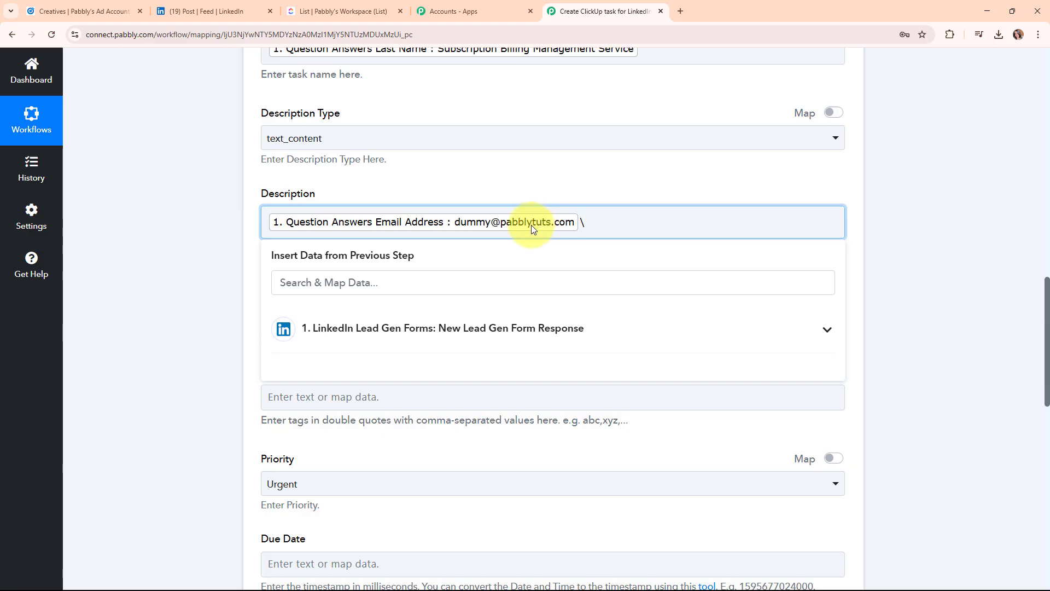
text(n)
Append the lead's phone number answer, found by searching '+', to the Description.
click(506, 326)
click(505, 291)
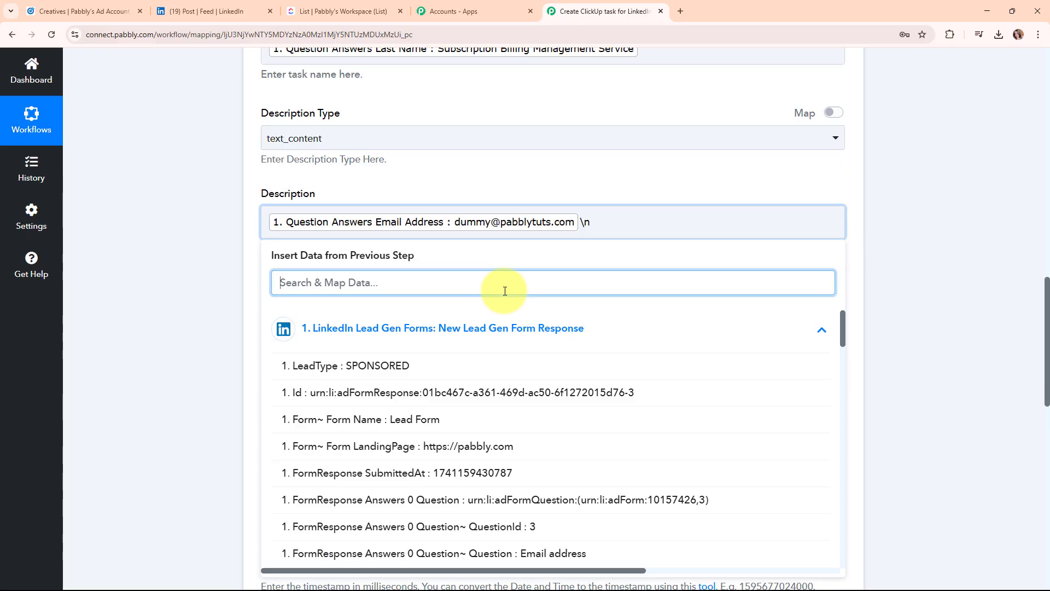
text(+)
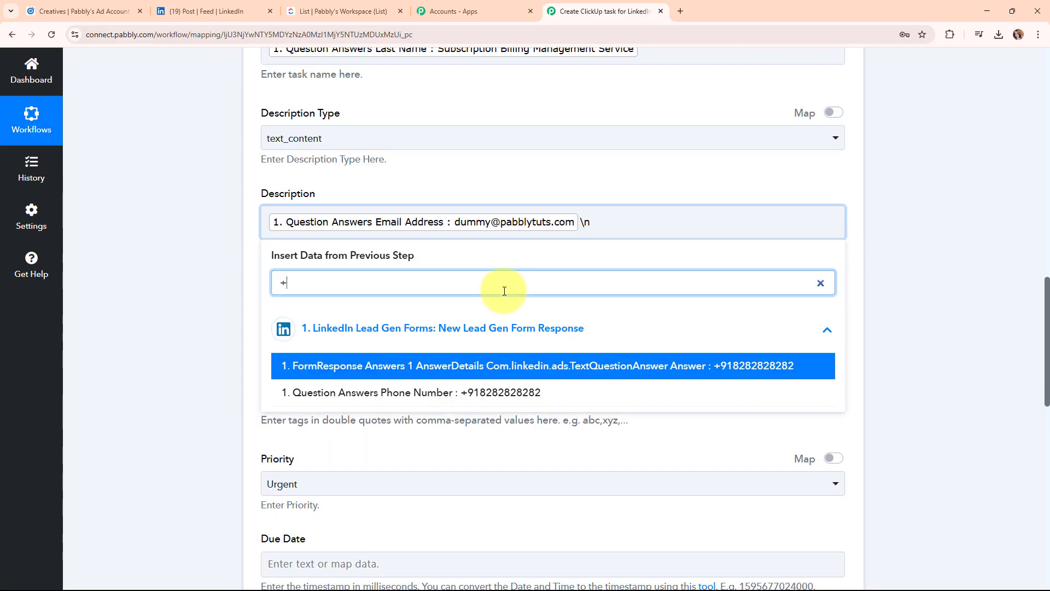
click(483, 402)
click(193, 279)
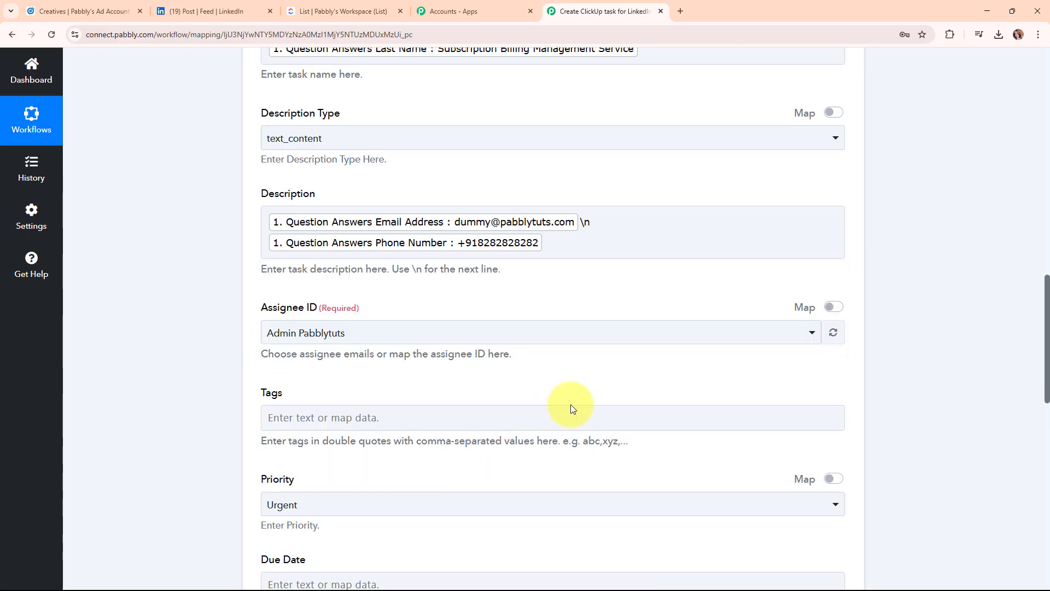
scroll(634, 372, down, 3)
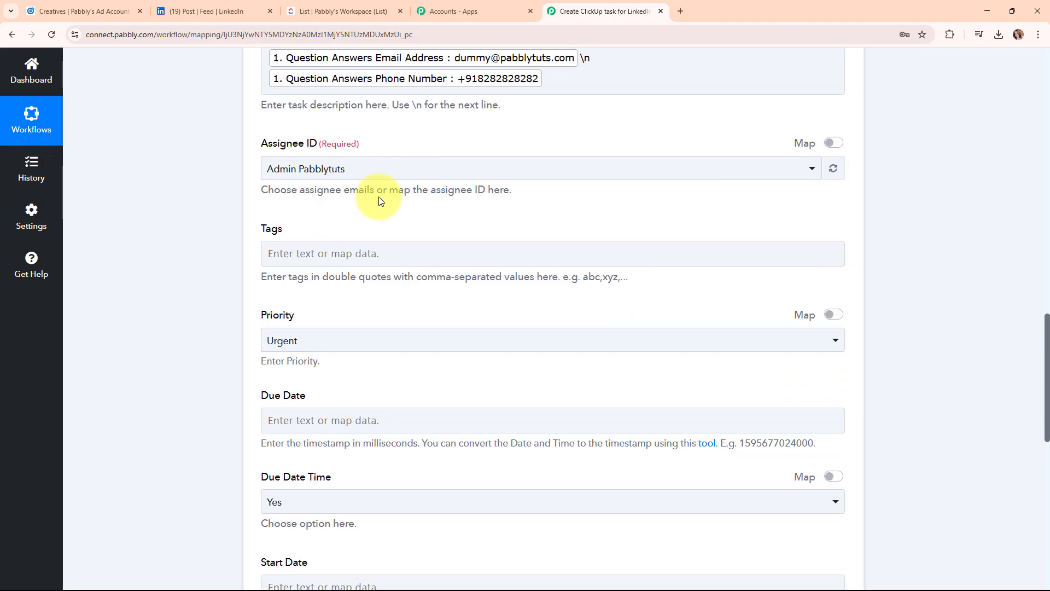
scroll(532, 241, down, 3)
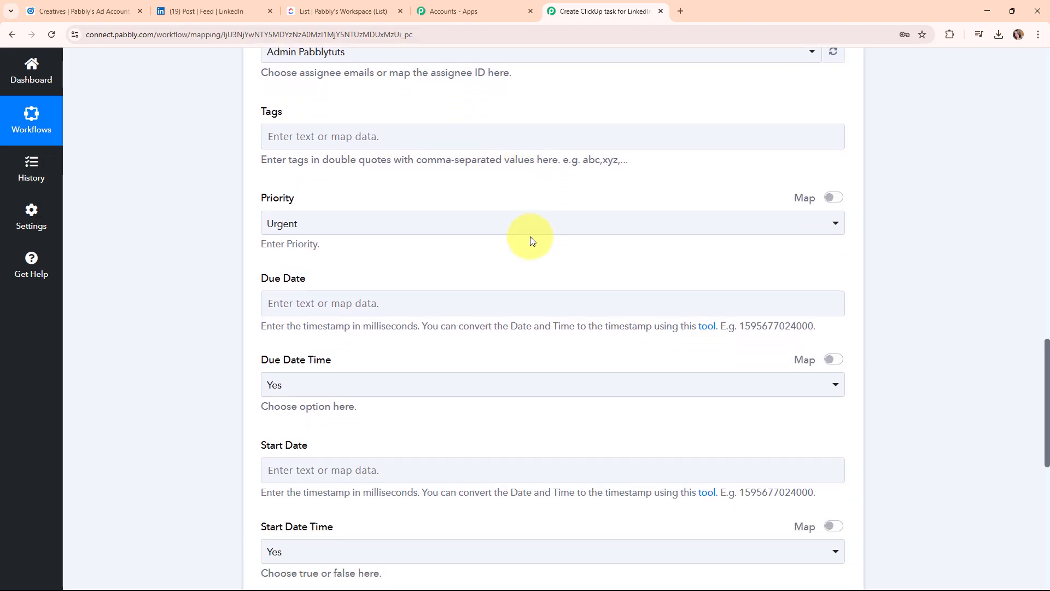
click(550, 178)
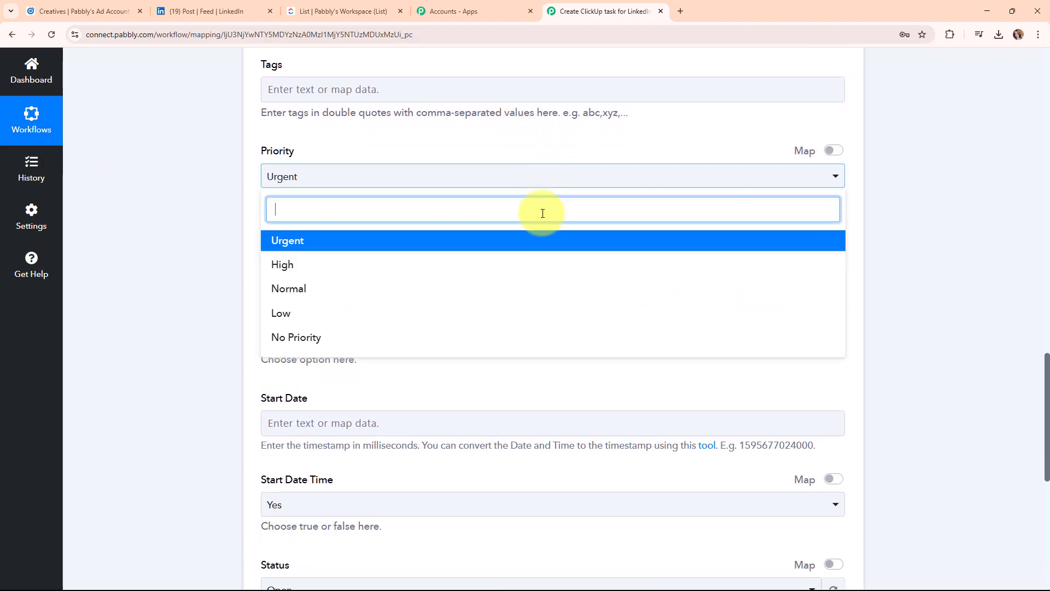
click(536, 249)
scroll(523, 245, down, 2)
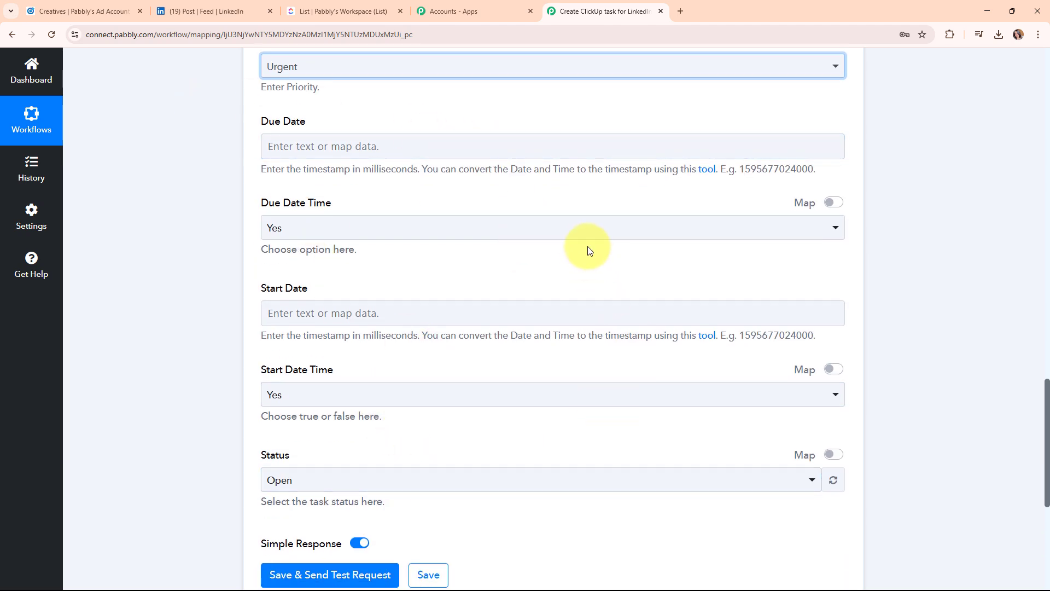
scroll(589, 251, down, 3)
scroll(587, 247, up, 3)
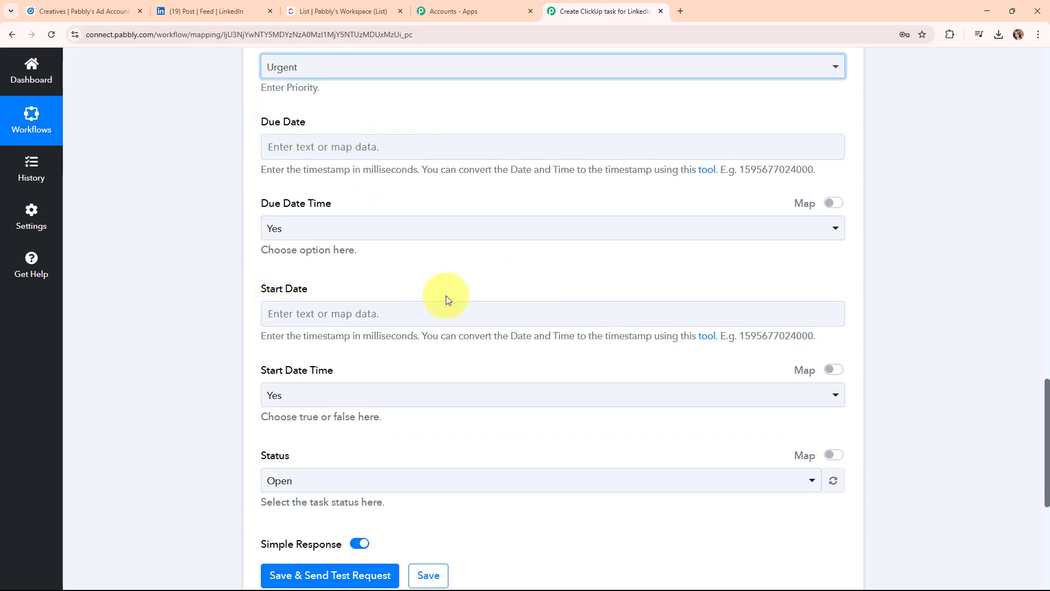
scroll(584, 273, down, 4)
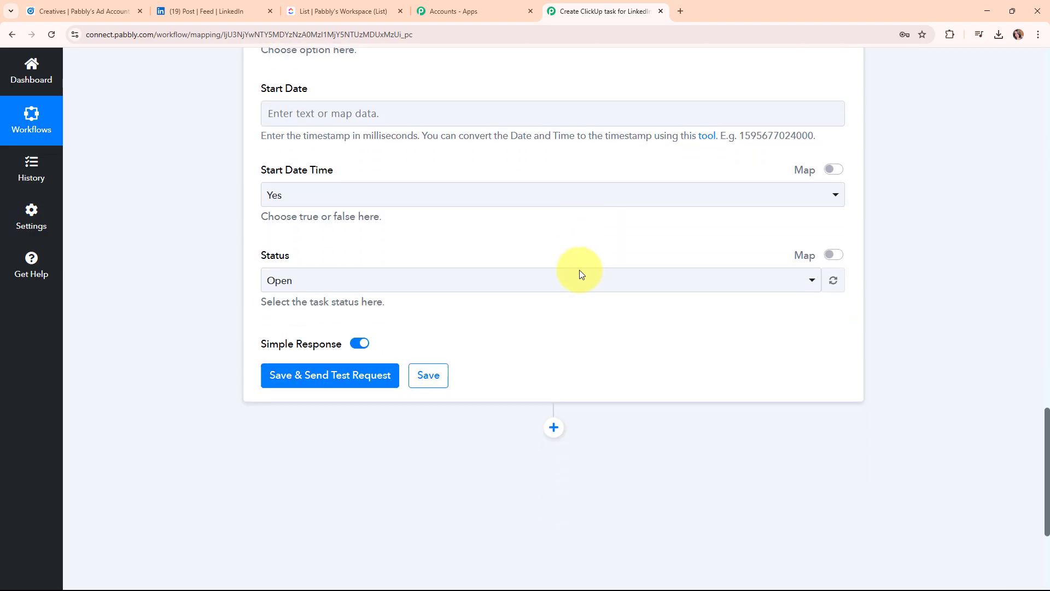
click(436, 261)
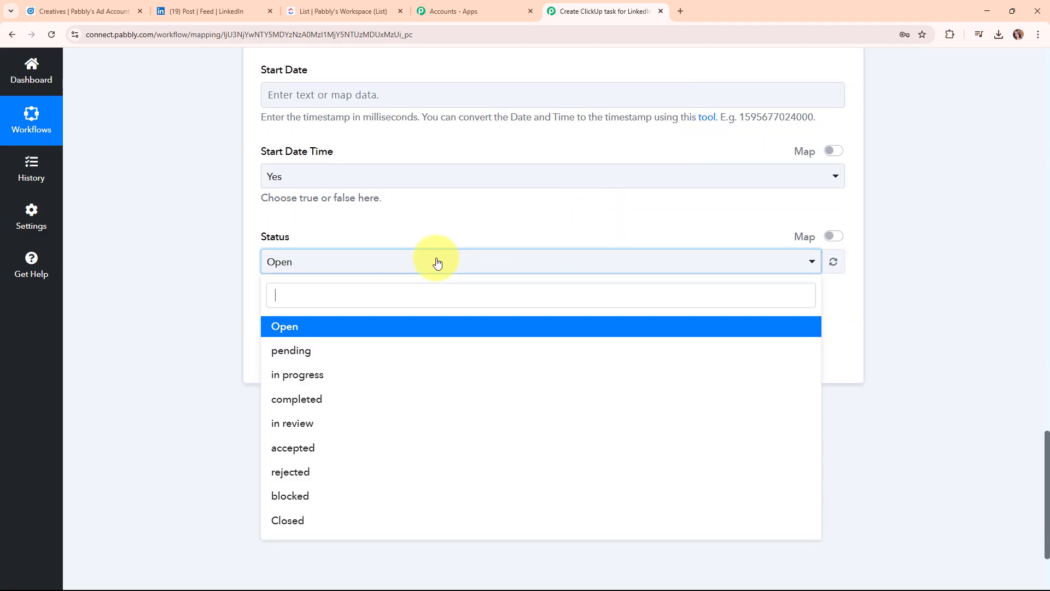
click(434, 328)
Save the ClickUp action, send its test request, review the response, and collapse the step.
click(293, 347)
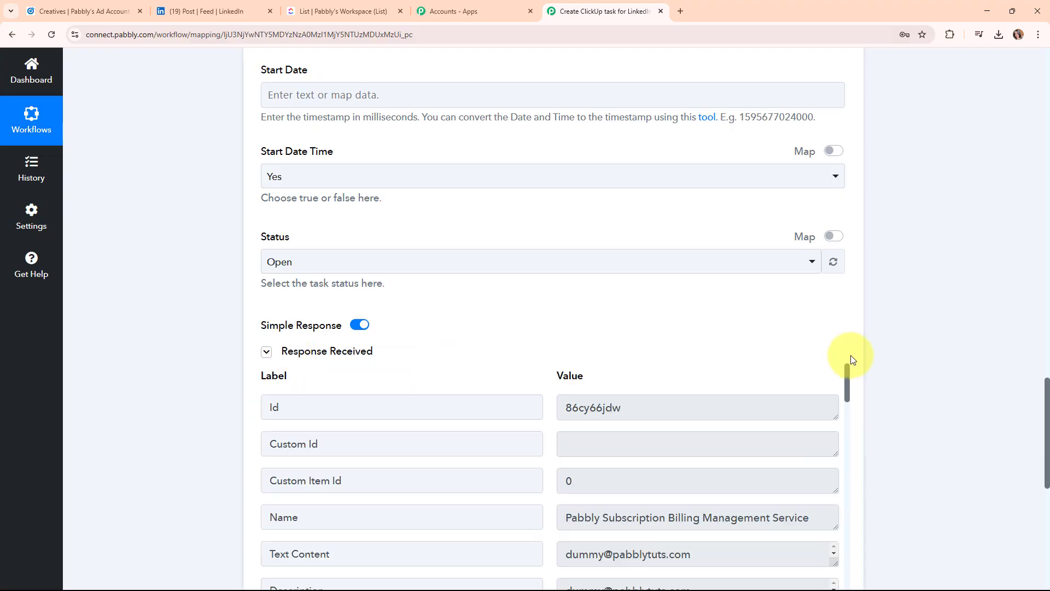
scroll(953, 369, down, 3)
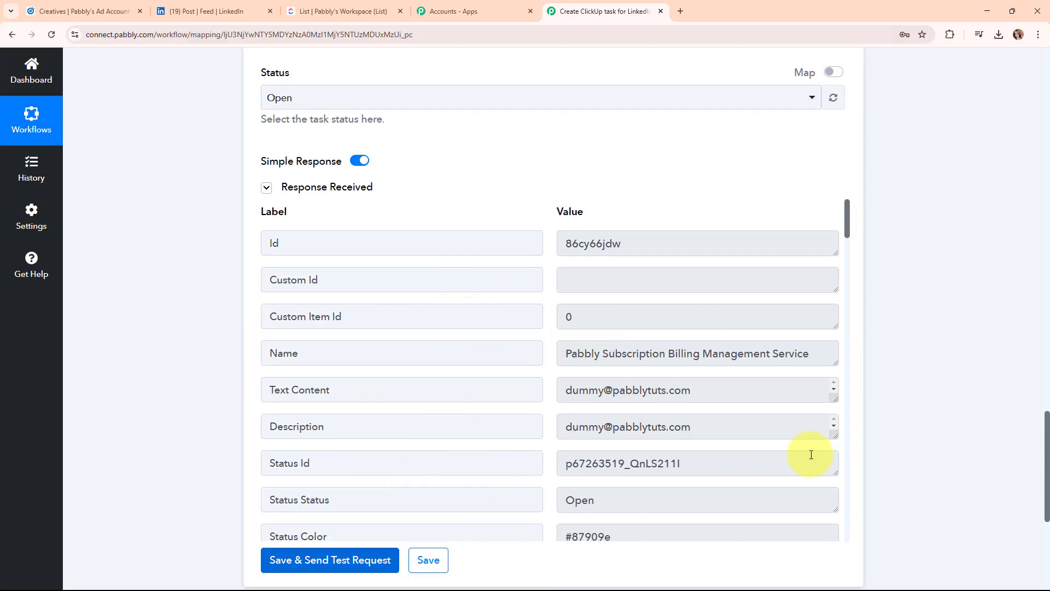
scroll(940, 408, up, 15)
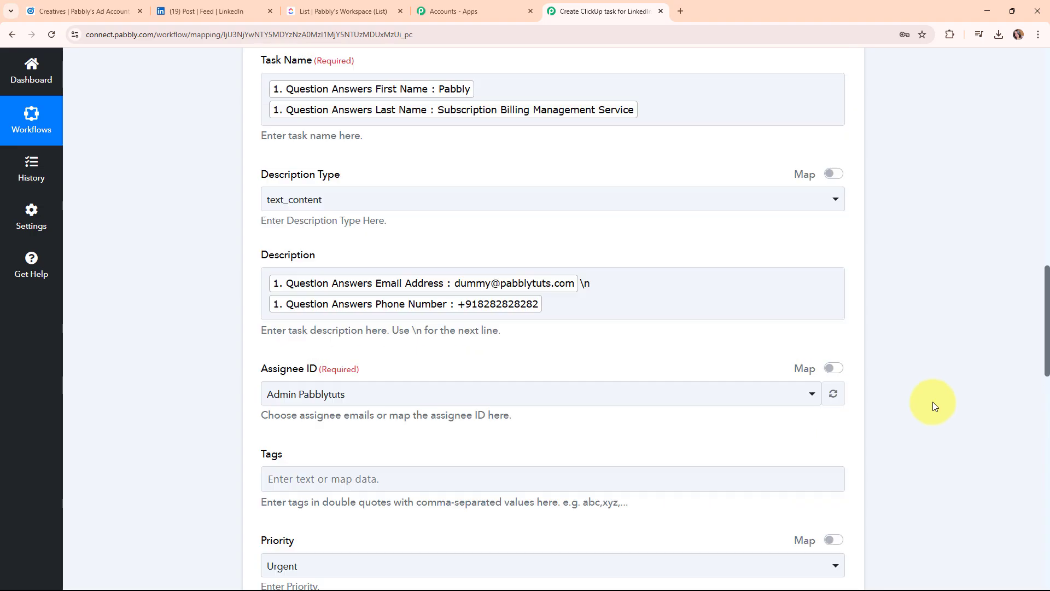
scroll(933, 401, up, 8)
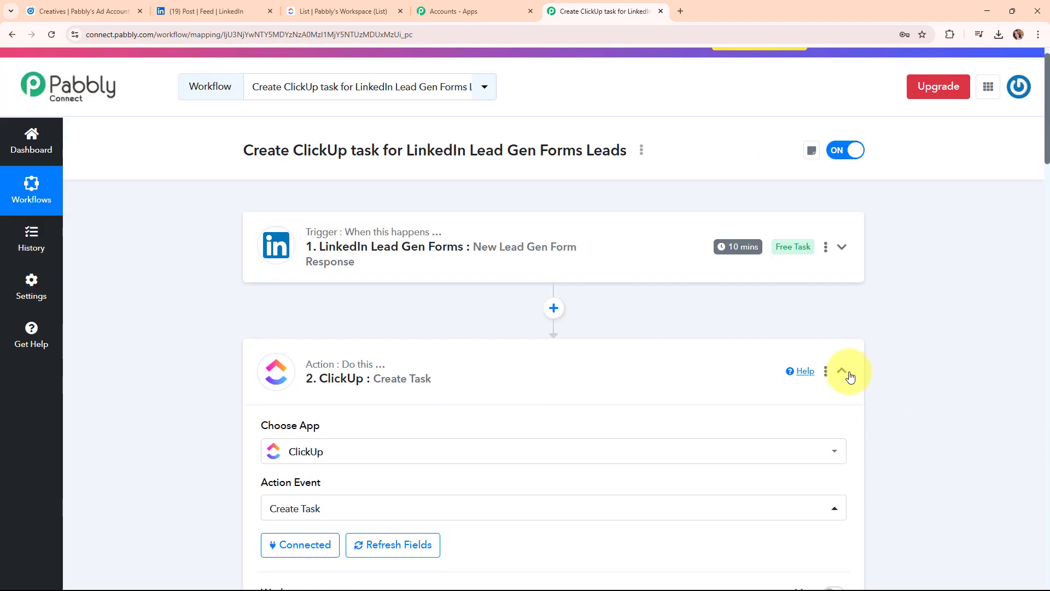
click(581, 363)
scroll(473, 264, up, 1)
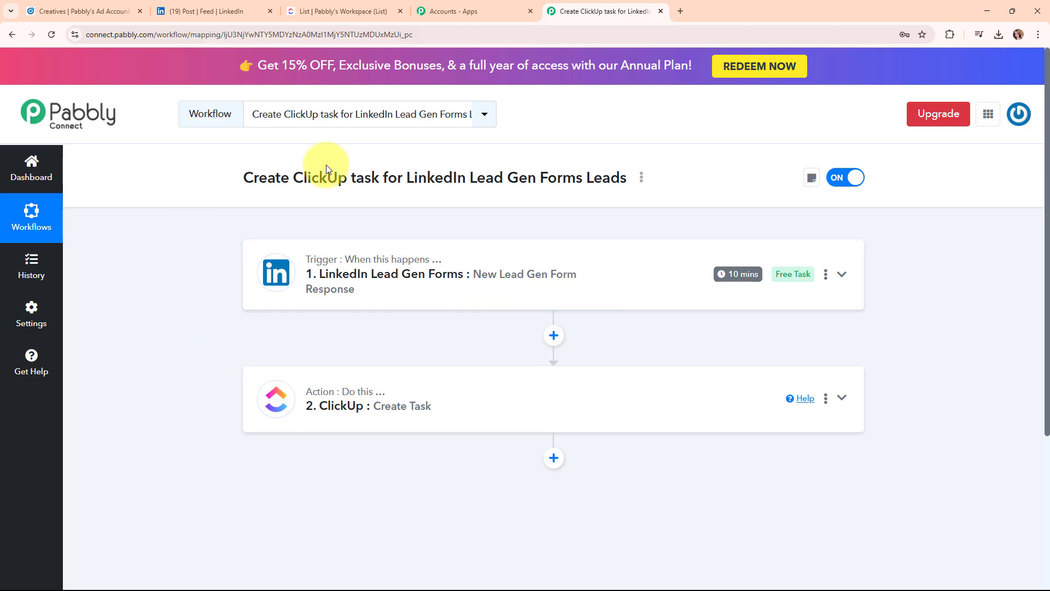
Check that the Urgent task 'Pabbly Subscription Billing Management Service' appears in New Leads Details.
click(358, 5)
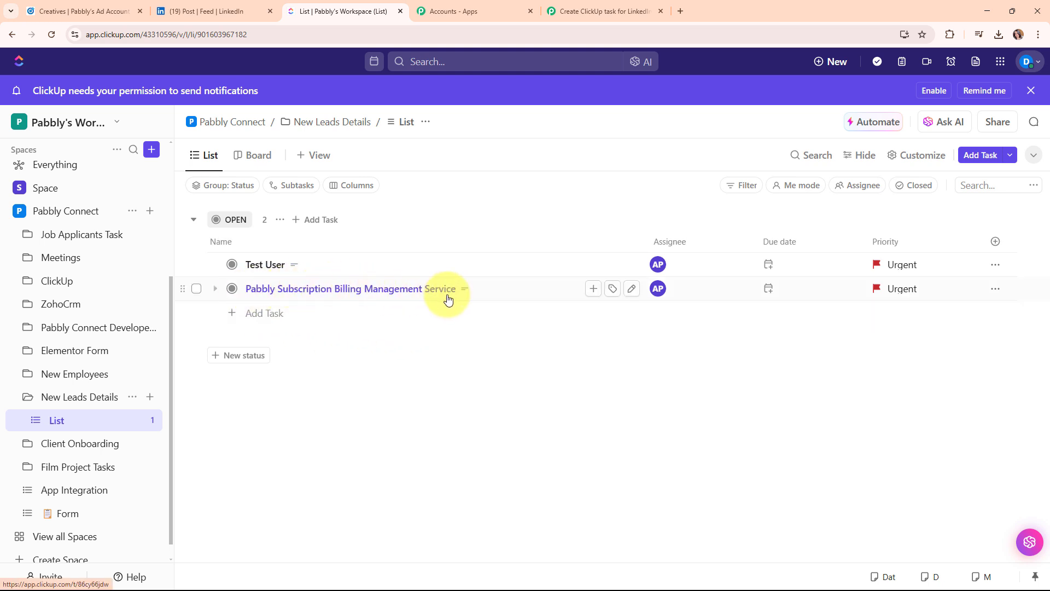
mouse_move(466, 295)
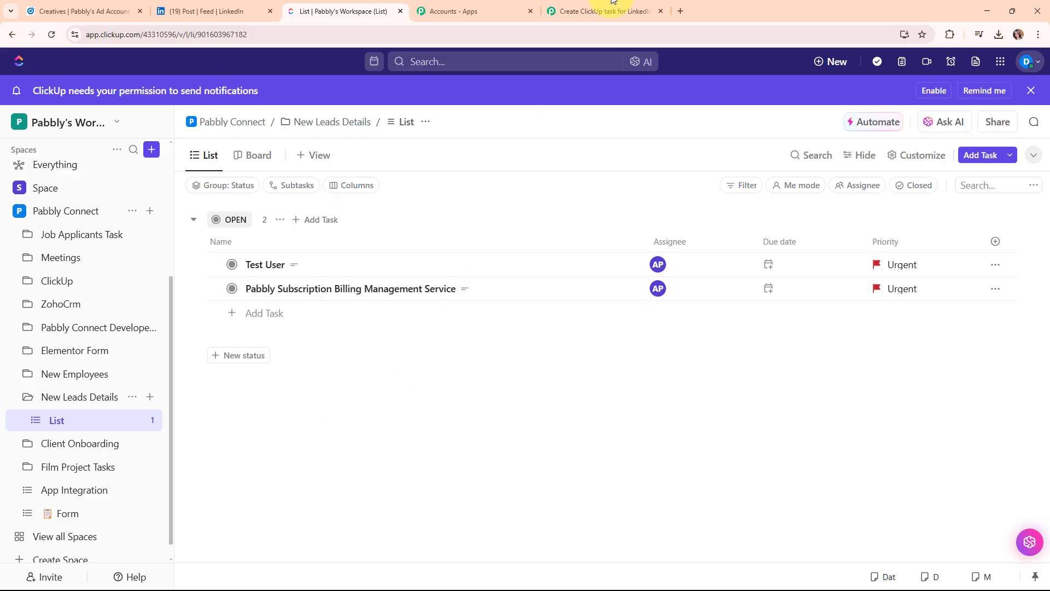
Return to the LinkedIn-to-ClickUp workflow in Pabbly Connect and highlight its title.
click(627, 6)
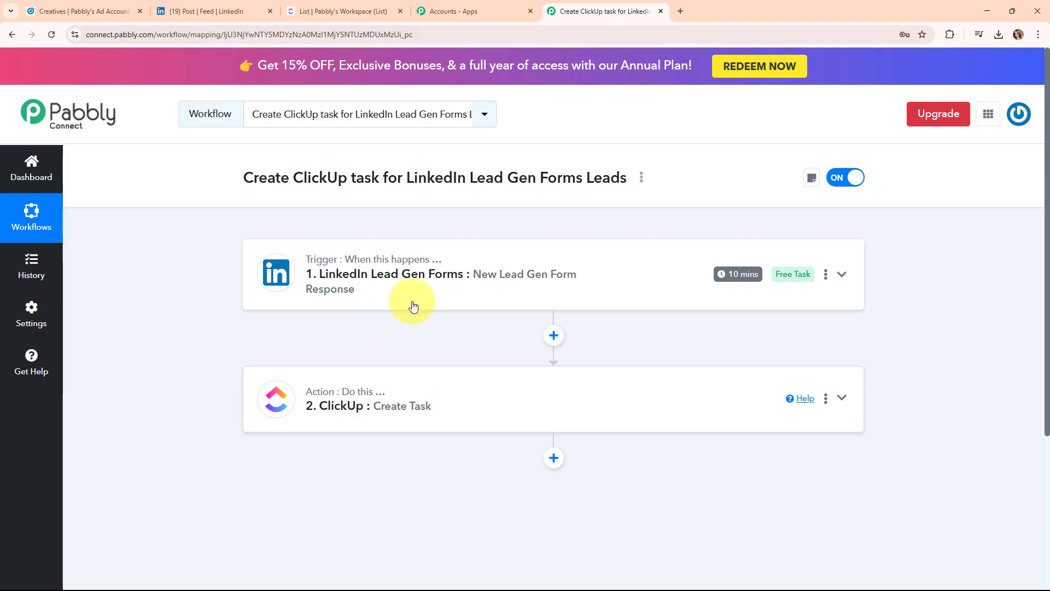
drag(244, 177, 631, 189)
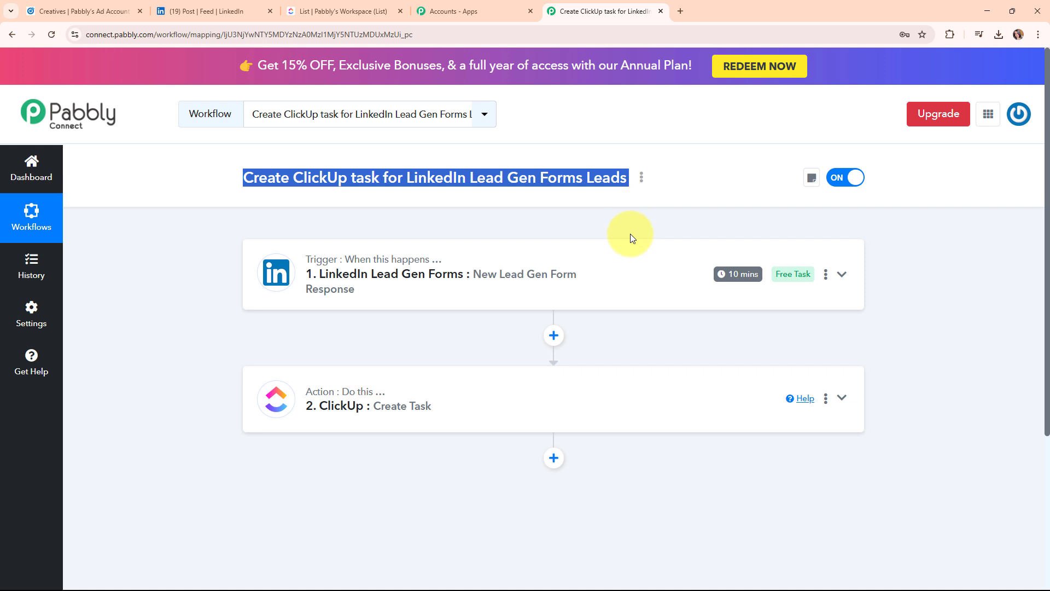
click(624, 222)
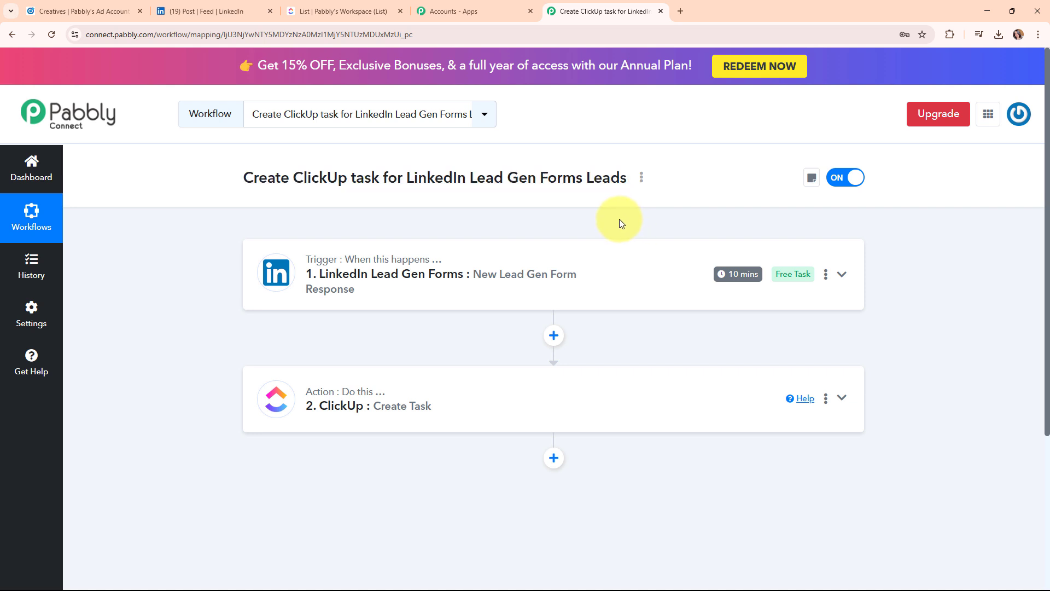